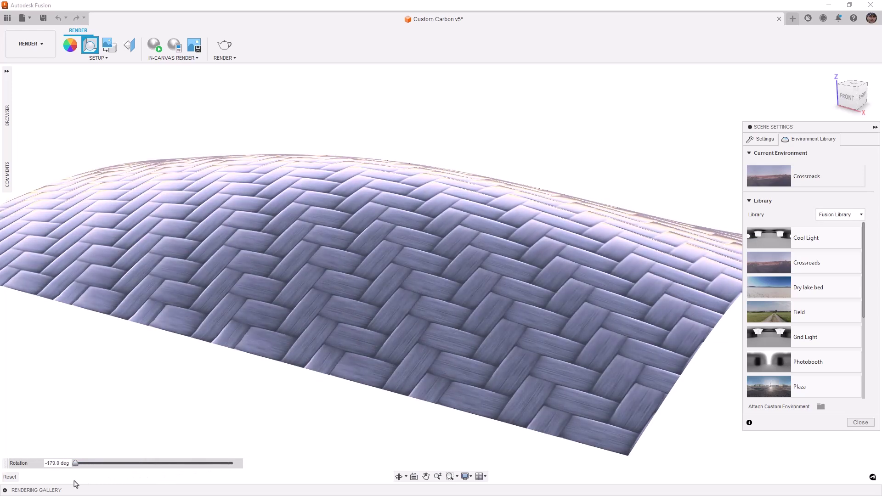
Apply the Grid Light environment and sweep its rotation to preview how the lighting plays across the woven carbon surface.
left_click_drag(780, 338, 729, 366)
left_click_drag(76, 464, 254, 468)
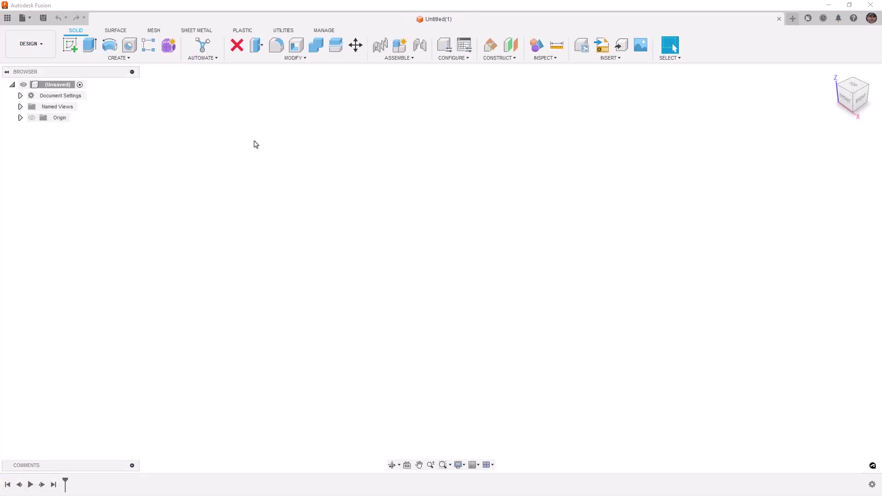
Create a form with a center-rectangle plane at the origin, about 69.3 by 46.3 mm, with 2 length and 2 width faces.
left_click(168, 45)
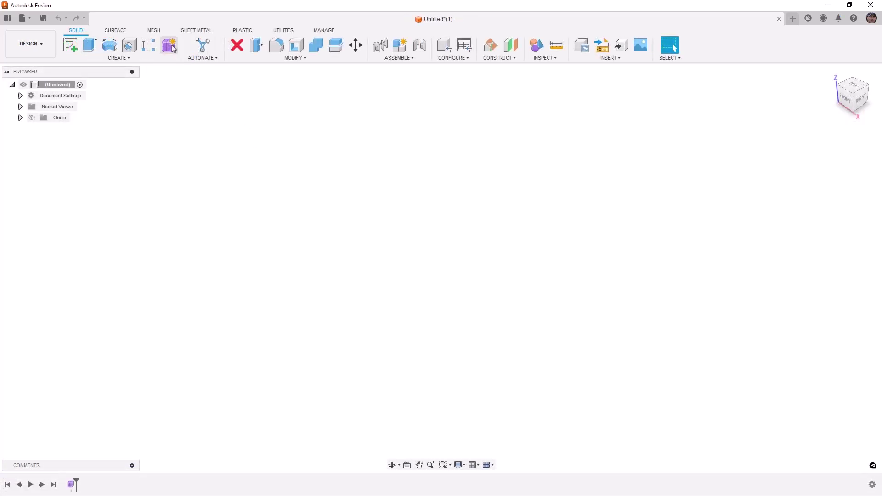
left_click(109, 46)
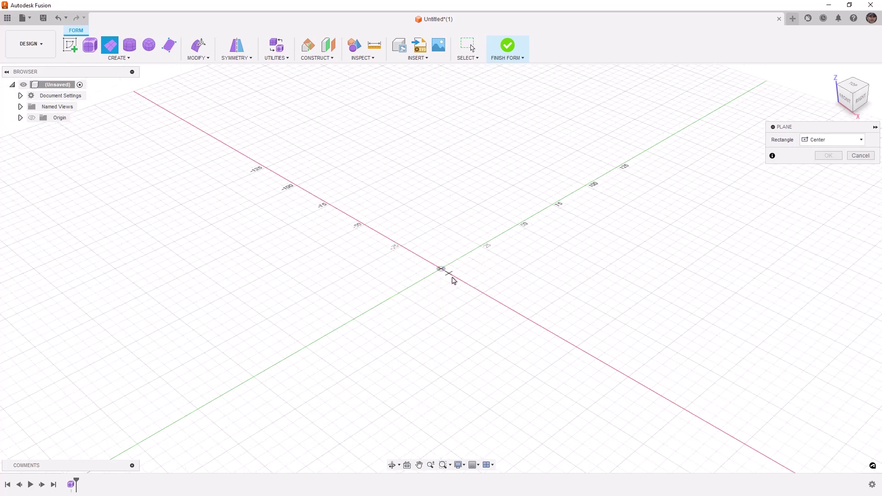
left_click(441, 270)
left_click(462, 327)
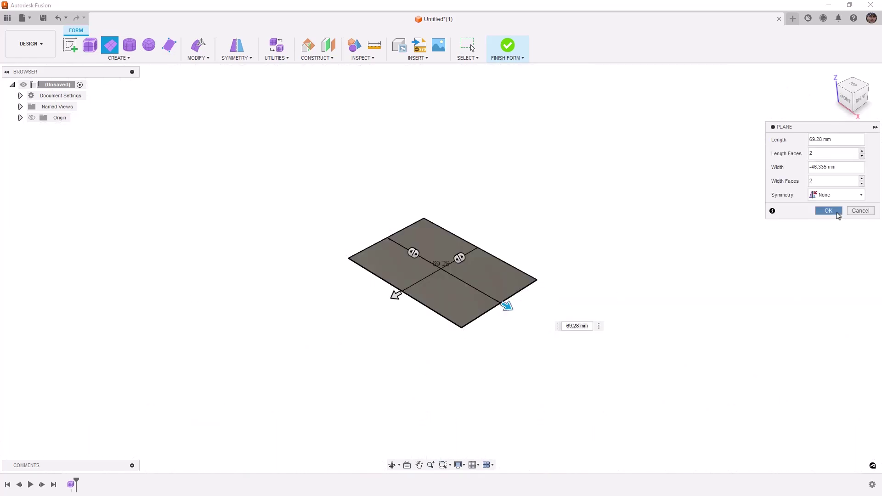
left_click(828, 211)
Raise the plane's lengthwise center edge loop with Edit Form to arch the surface.
double_click(405, 248)
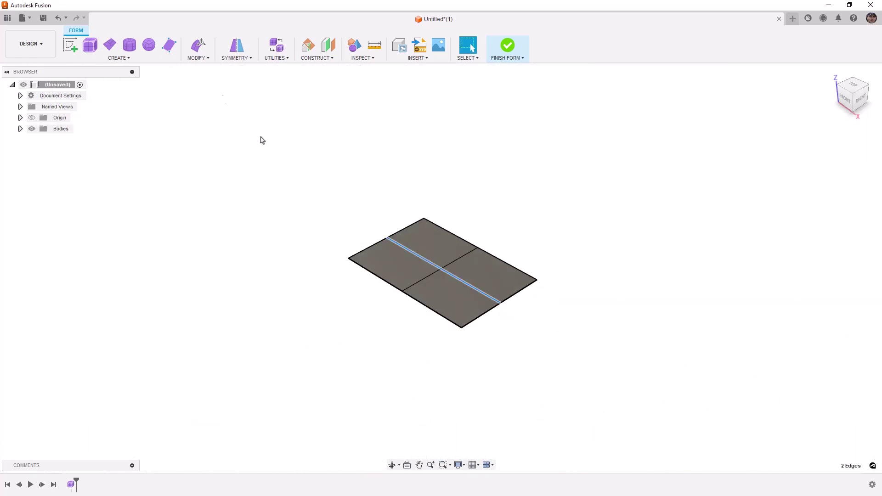
left_click(195, 45)
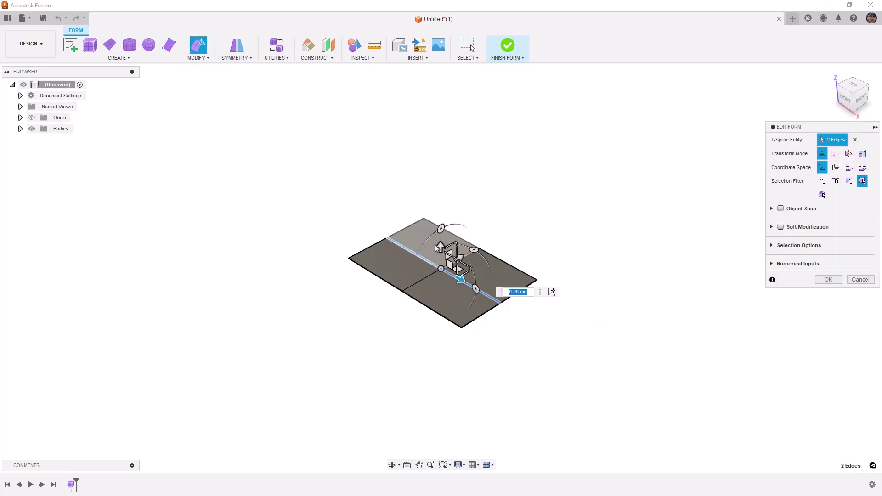
left_click_drag(439, 247, 439, 216)
left_click(544, 236)
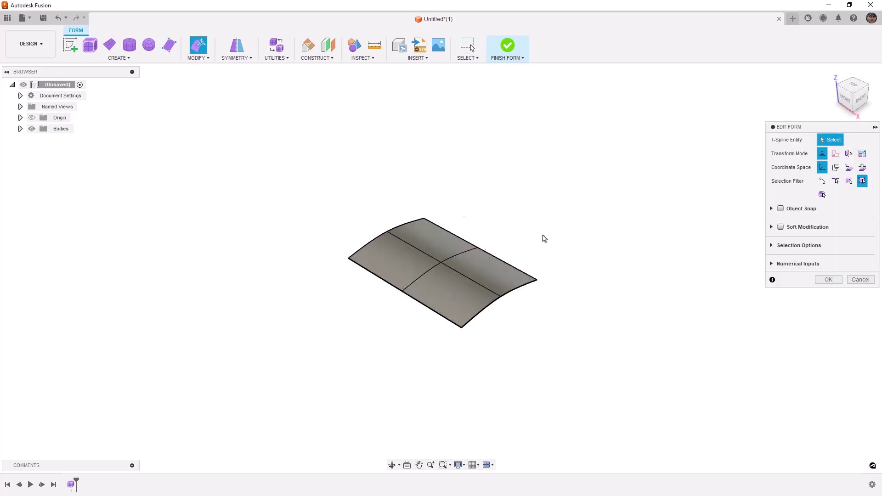
Raise the surface's center vertex by 10 mm to make a dome and finish the form.
left_click(443, 264)
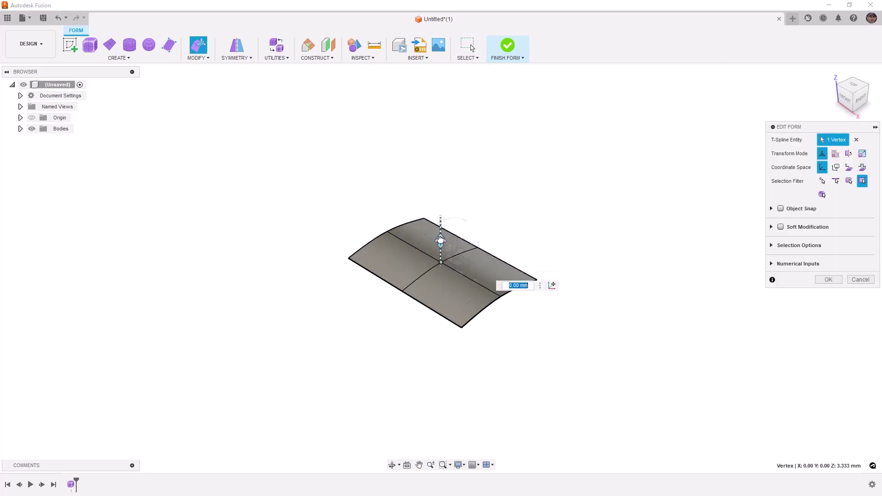
left_click_drag(441, 235, 441, 221)
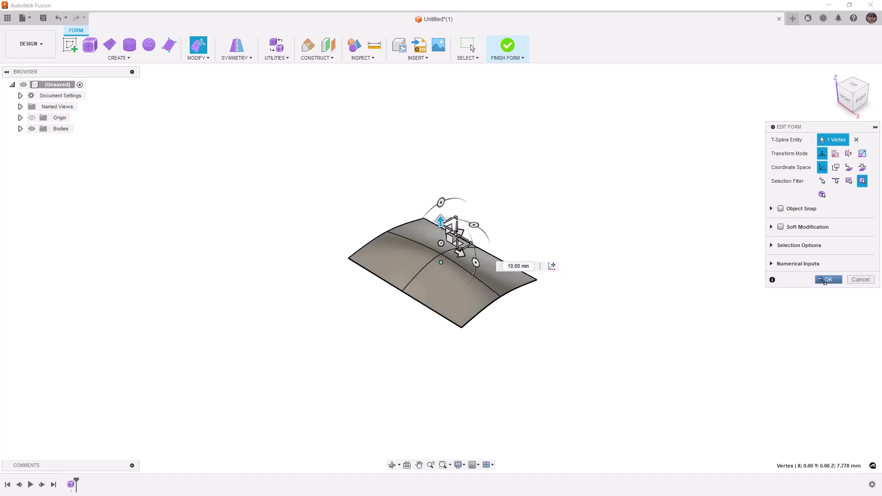
left_click(828, 280)
mouse_move(620, 284)
left_mouse_down()
mouse_move(597, 319)
mouse_move(596, 266)
mouse_move(634, 266)
mouse_move(660, 244)
mouse_move(601, 303)
mouse_move(620, 285)
left_mouse_up()
key("Escape")
left_click(509, 48)
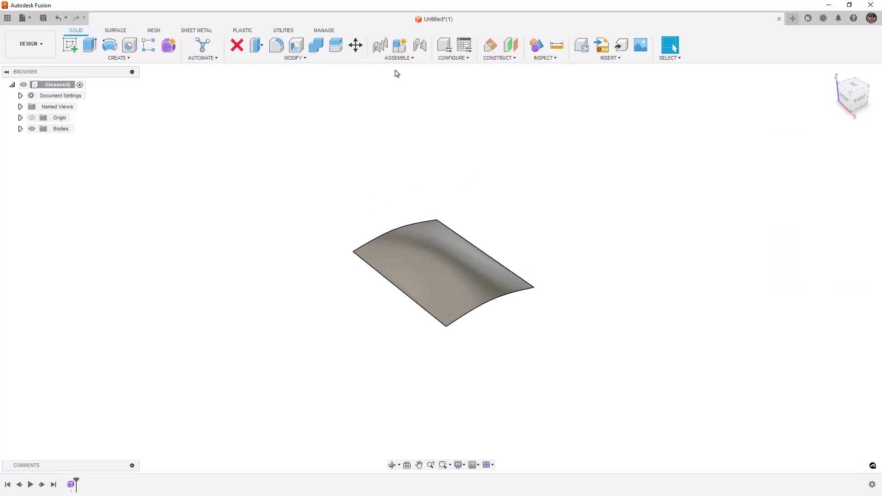
Set up a rectangular pattern of the surface body across its width with 3 instances at 75 mm, symmetric.
left_click(149, 45)
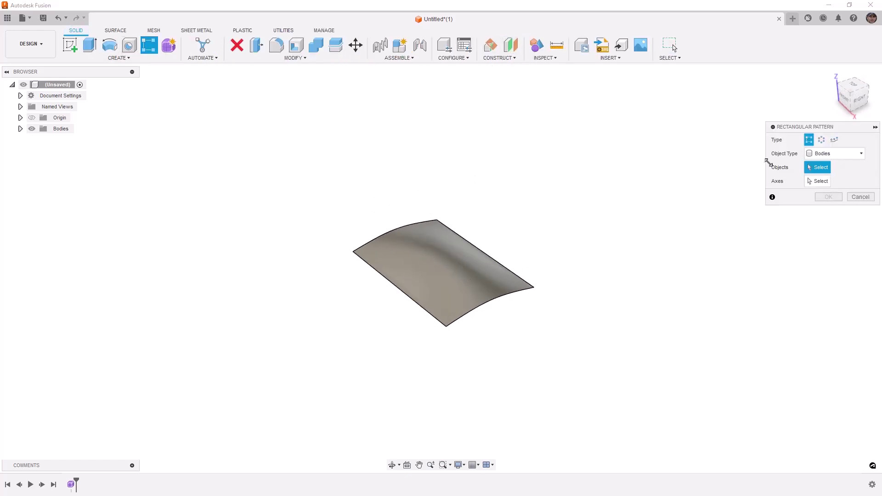
left_click(475, 257)
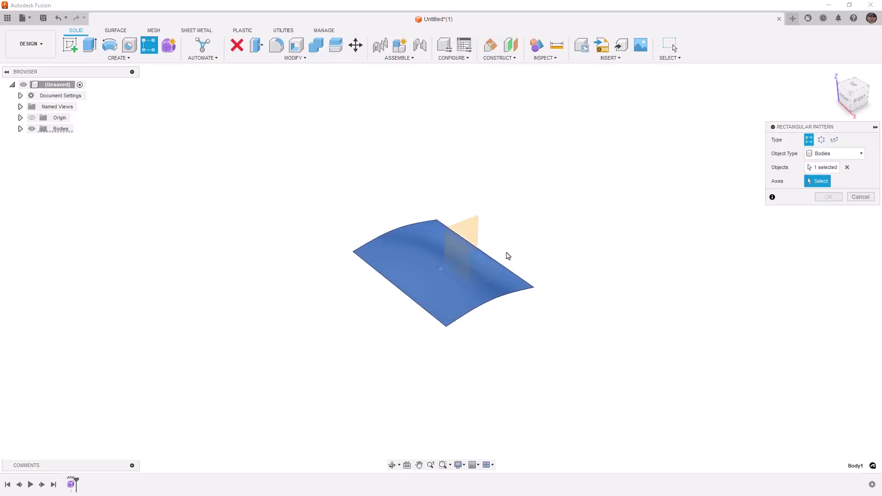
left_click(477, 258)
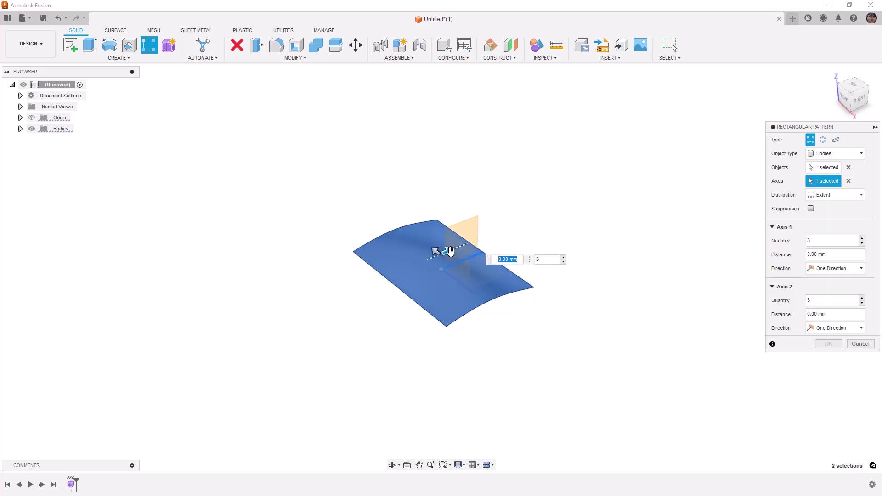
left_click_drag(449, 250, 590, 218)
left_click(822, 271)
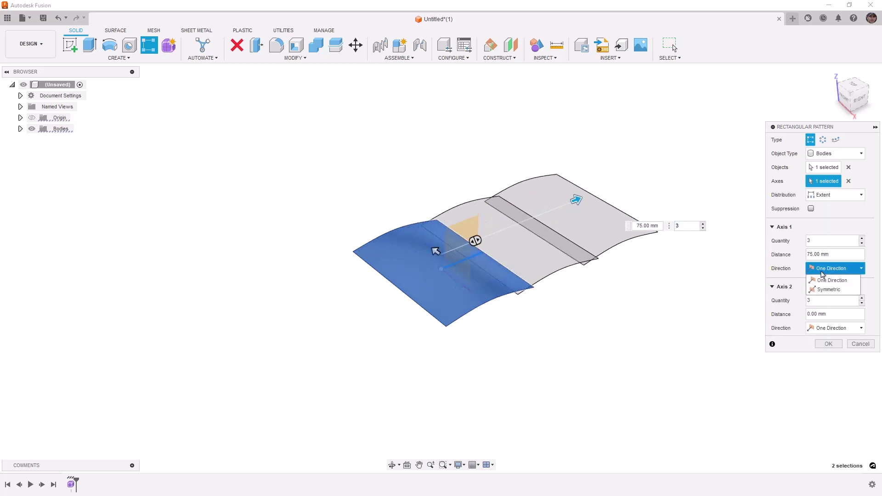
left_click(826, 290)
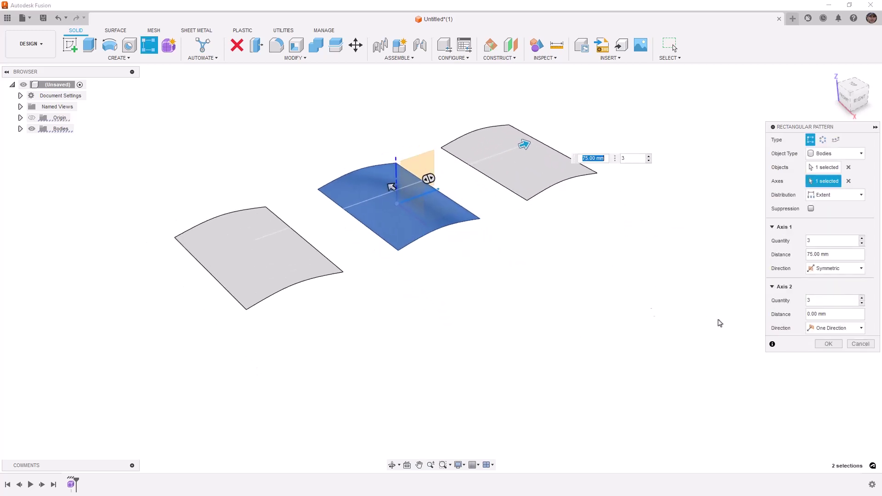
Add a second pattern direction along the body's length at -110 mm with quantity 2 and complete the rectangular pattern.
left_click_drag(390, 186, 530, 303)
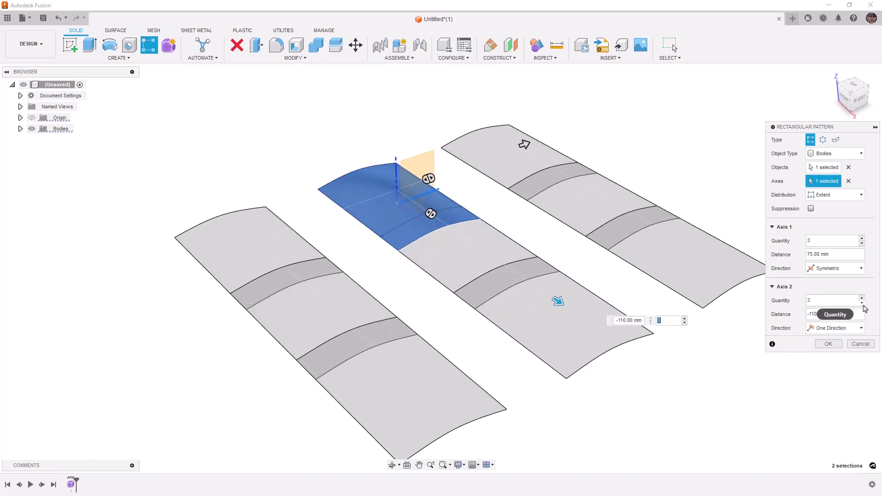
left_click(862, 303)
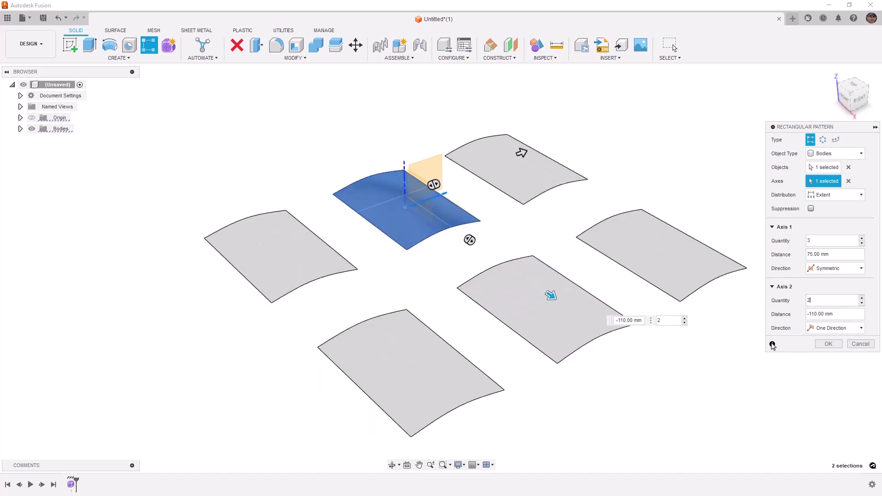
left_click(827, 344)
middle_click_drag(815, 350, 331, 260, "shift")
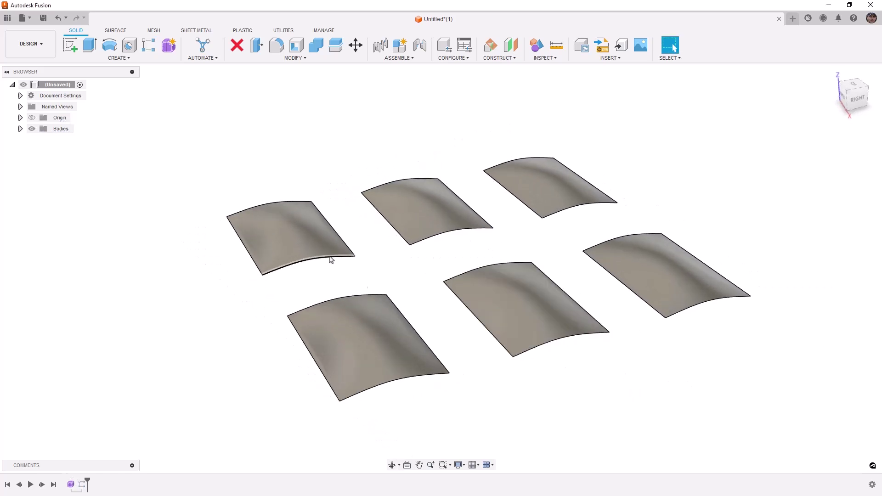
left_click(298, 229)
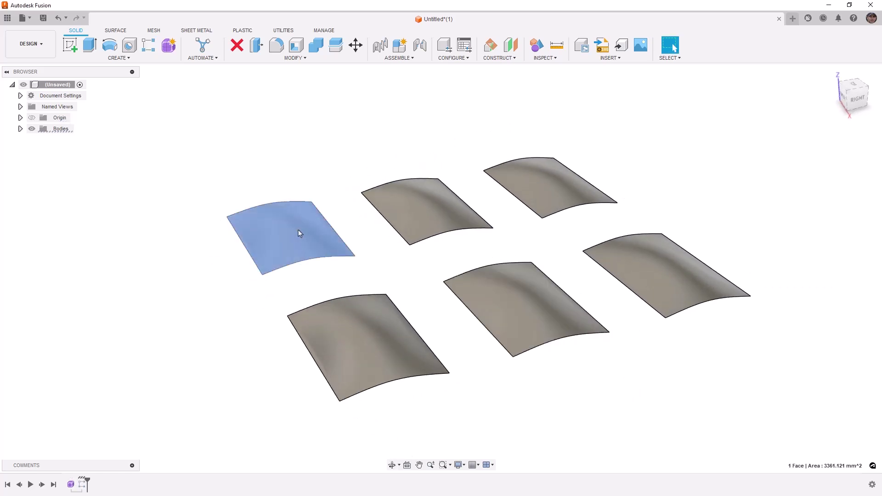
left_click(373, 343)
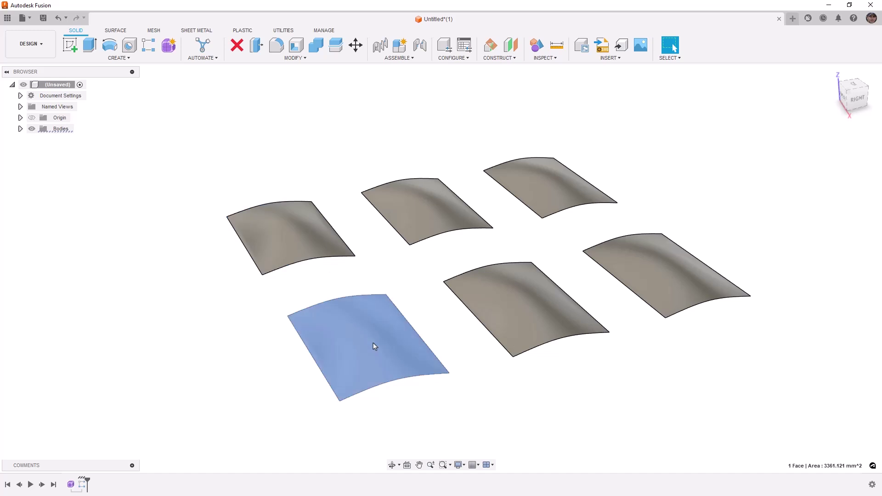
left_click(280, 148)
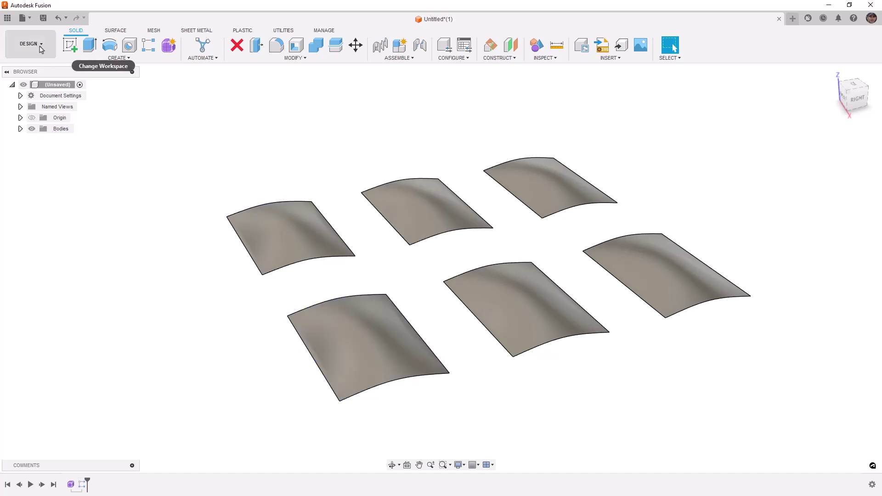
Switch to the Render workspace and set the scene's solid background color to white.
left_click(30, 43)
left_click(39, 97)
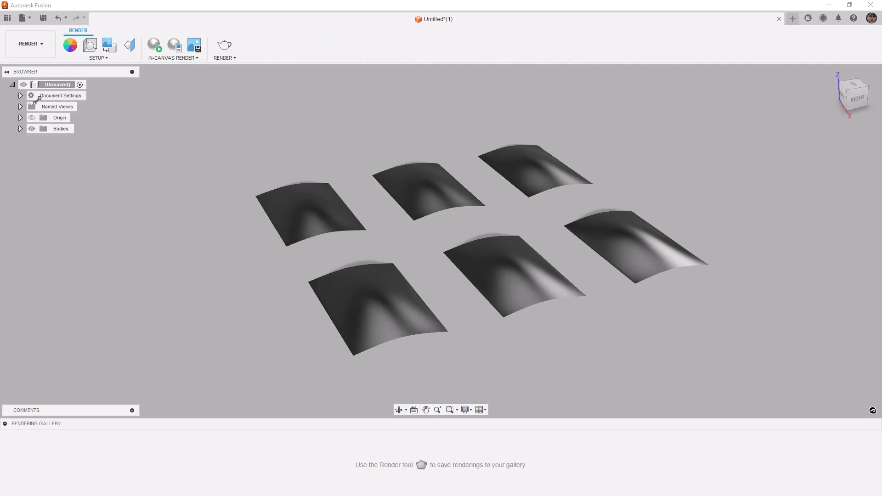
left_click(95, 45)
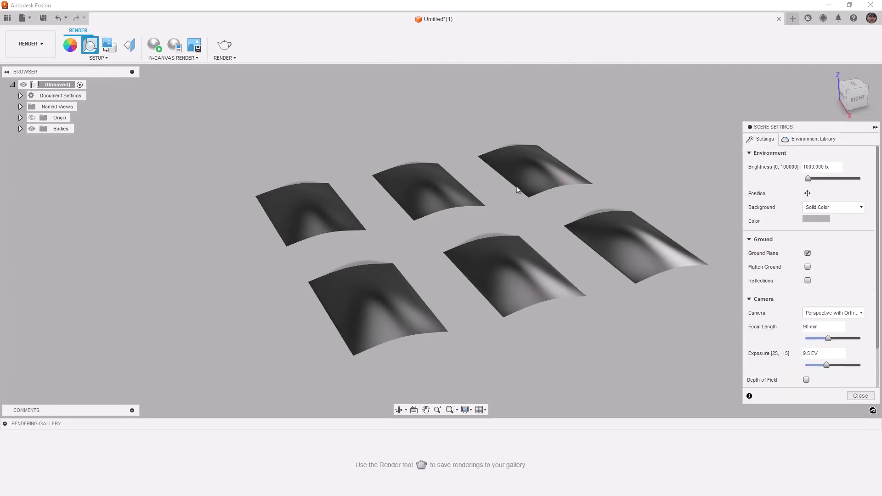
left_click(816, 219)
left_click(723, 174)
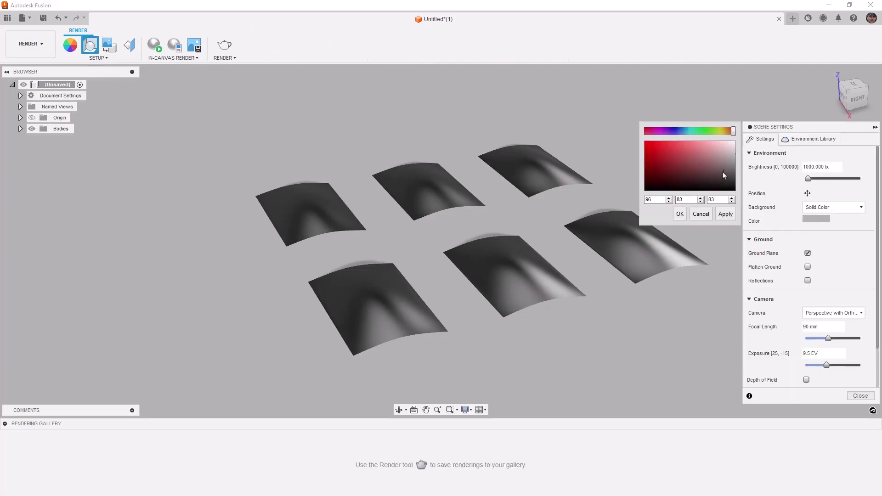
left_click(680, 213)
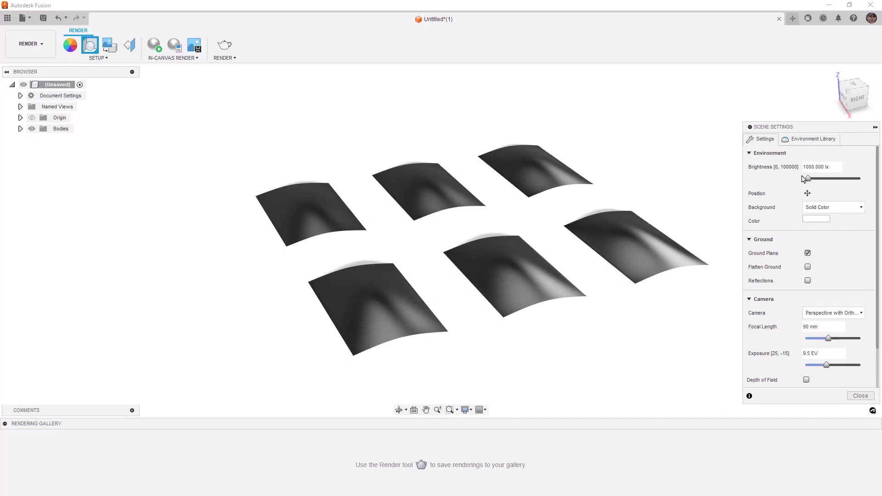
Try the Crossroads environment on the scene, replace it with Plaza, and inspect the reflections on the surfaces.
left_click(802, 142)
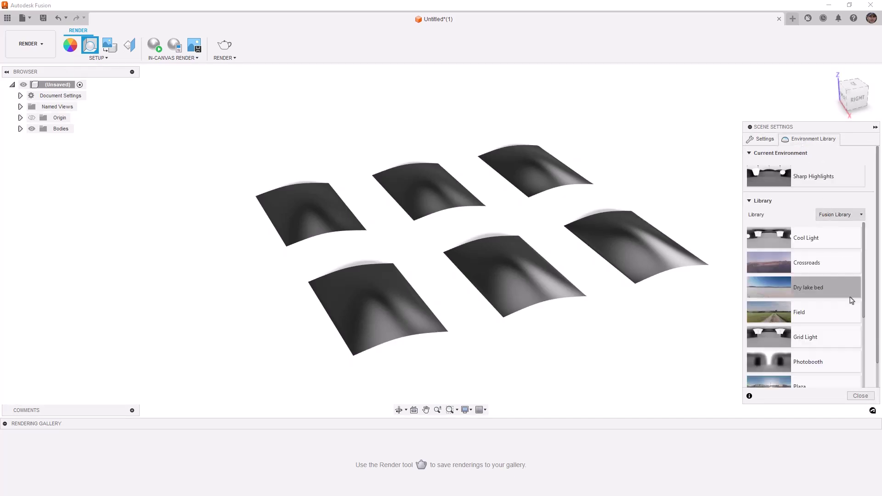
left_click_drag(783, 268, 641, 327)
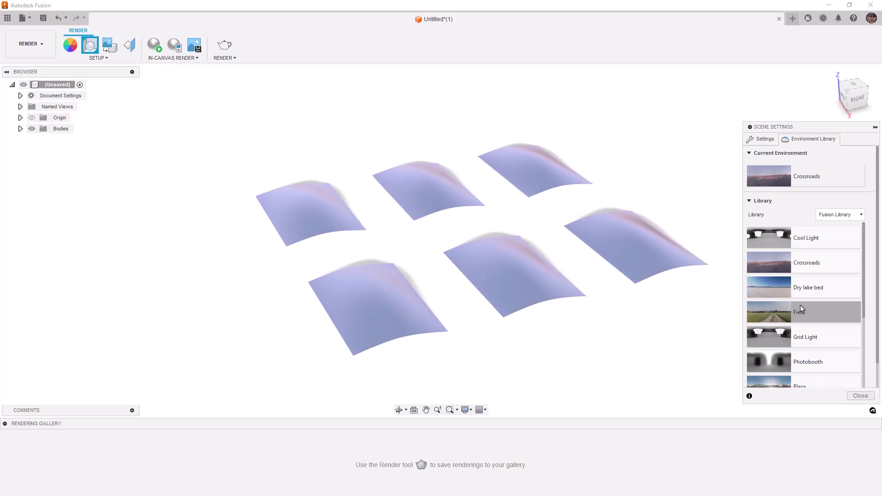
scroll(799, 311, "down", 1)
scroll(824, 340, "down", 2)
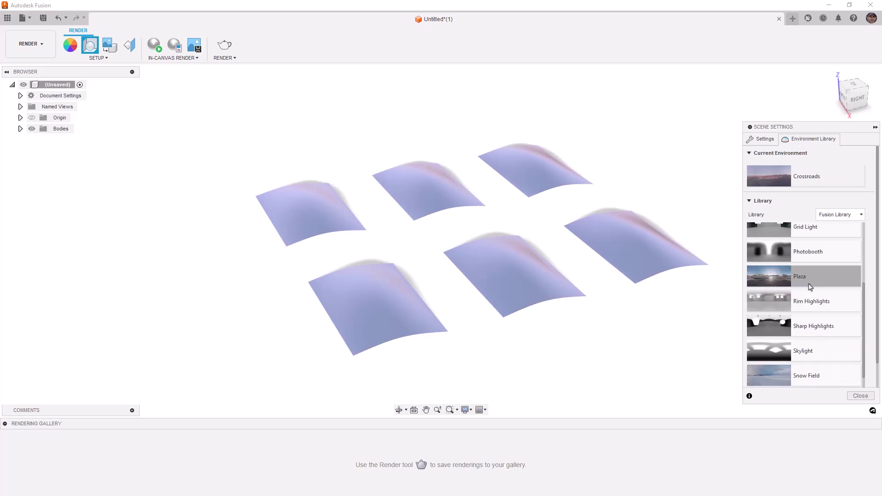
left_click_drag(808, 285, 664, 327)
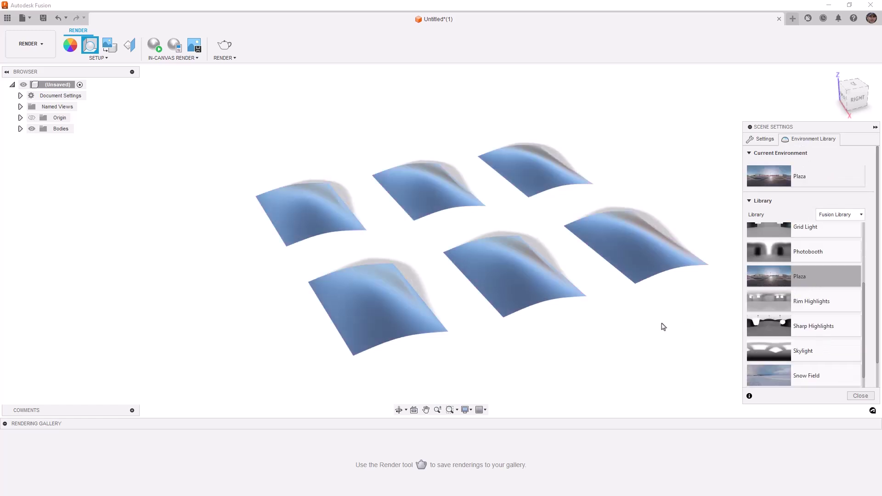
left_click(860, 396)
middle_click_drag(596, 352, 593, 339, "shift")
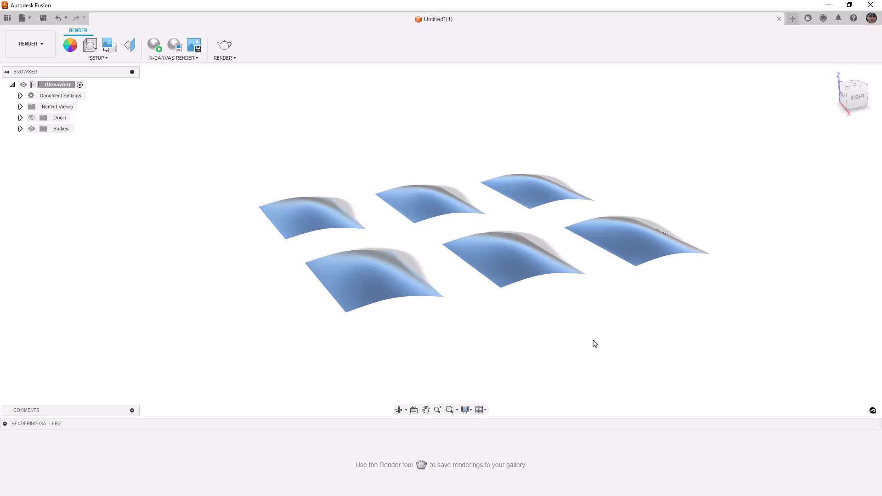
middle_click_drag(549, 352, 549, 365, "shift")
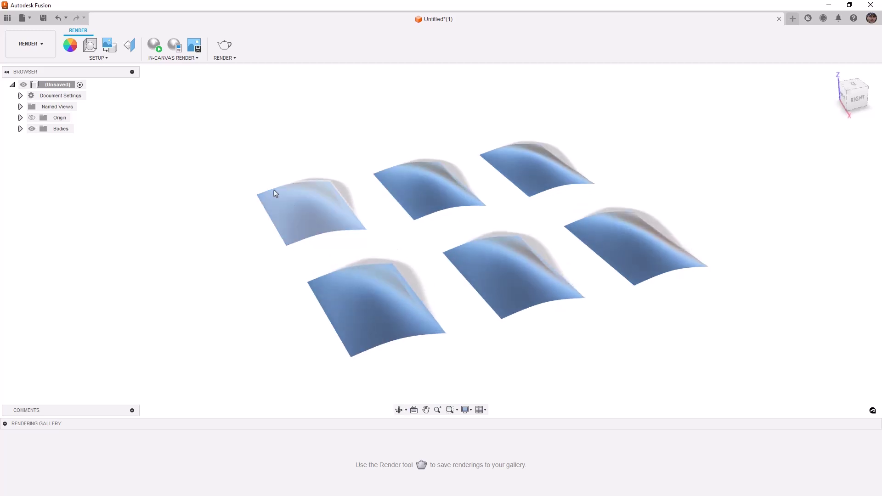
Apply the Carbon Fiber - Plain appearance to the front-row left surface and Carbon Fiber - Twill to the back-row left surface.
left_click(71, 45)
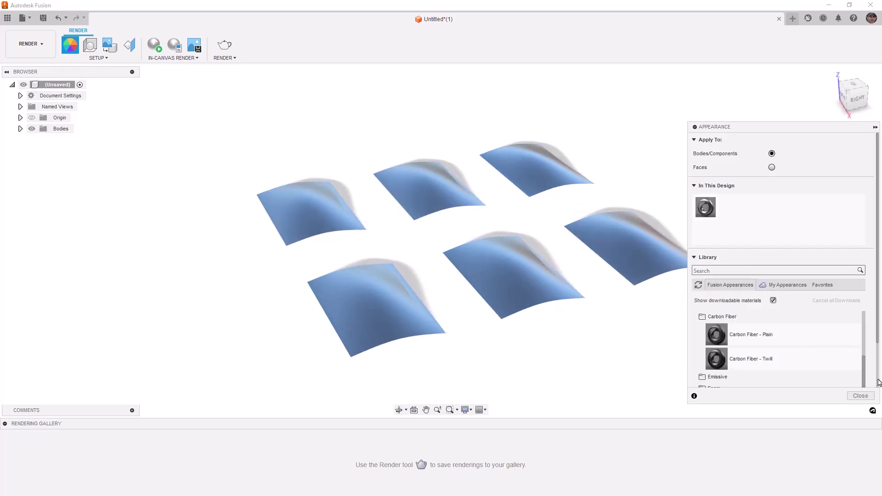
scroll(866, 356, "up", 2)
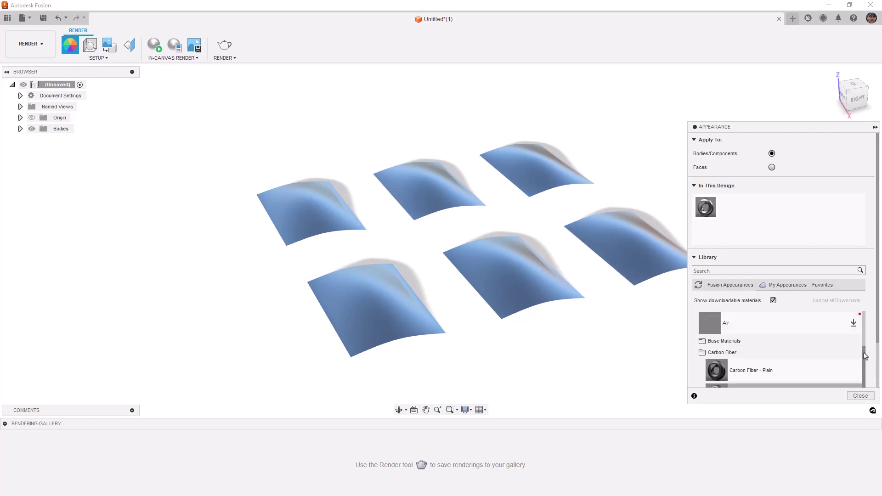
scroll(865, 350, "up", 1)
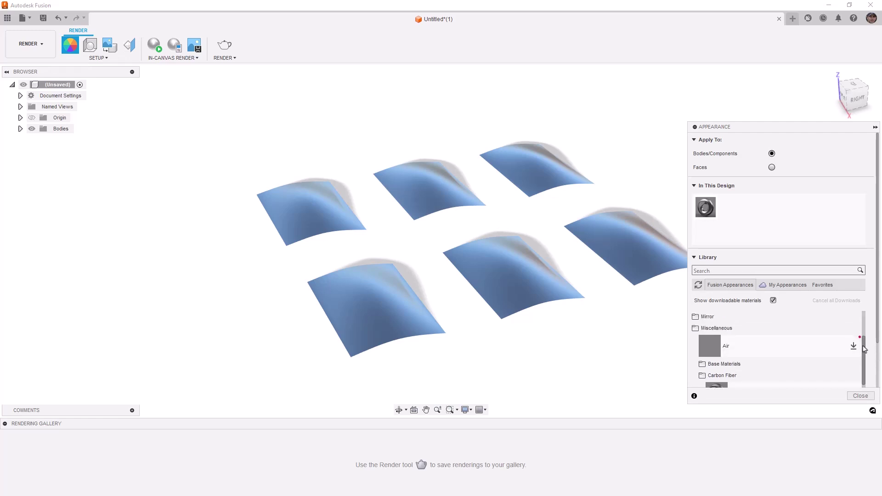
scroll(865, 349, "down", 3)
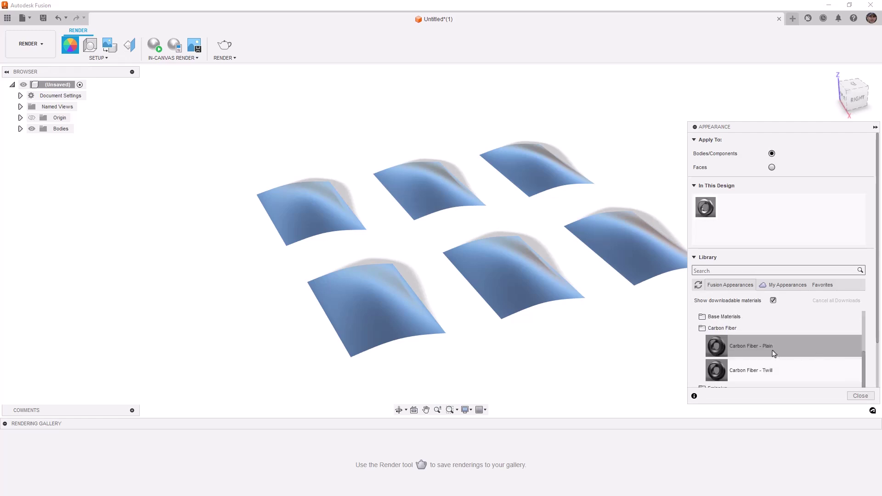
left_click_drag(774, 353, 388, 317)
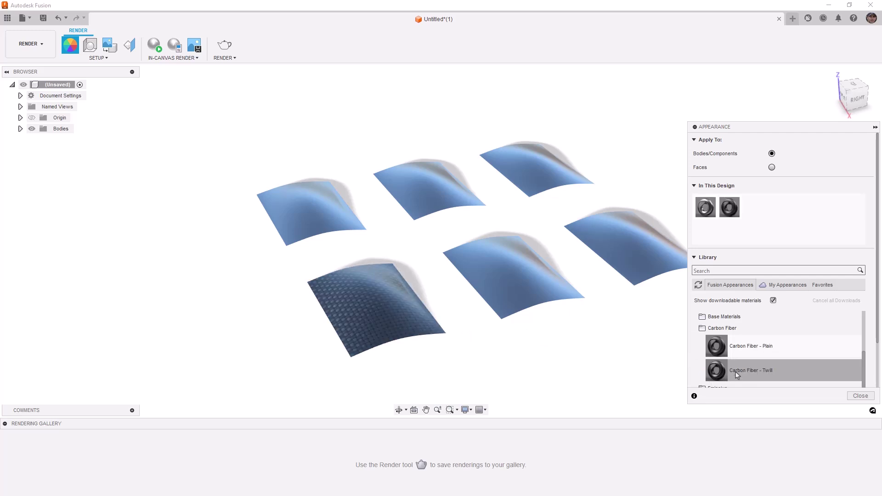
left_click_drag(736, 375, 305, 201)
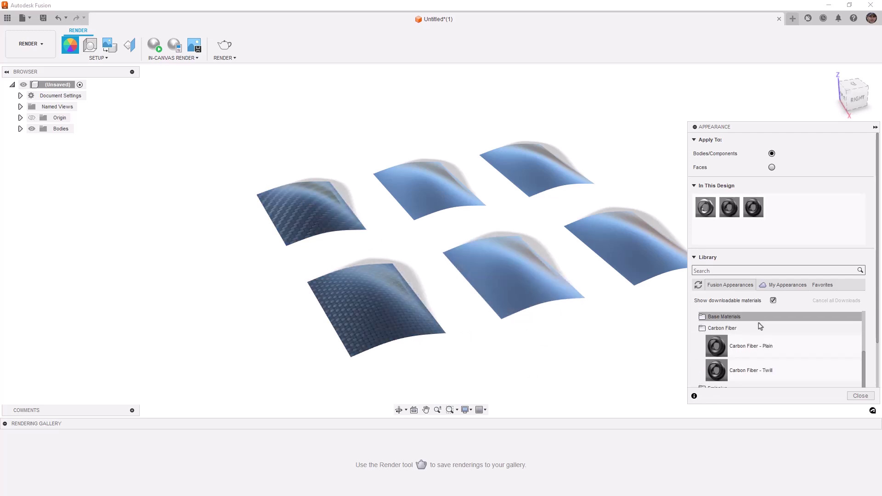
Make two duplicates of the Carbon Fiber - Plain appearance and apply one to each remaining front-row surface.
mouse_move(557, 333)
middle_mouse_down("shift")
mouse_move(553, 338)
mouse_move(548, 314)
mouse_move(549, 337)
middle_mouse_up("shift")
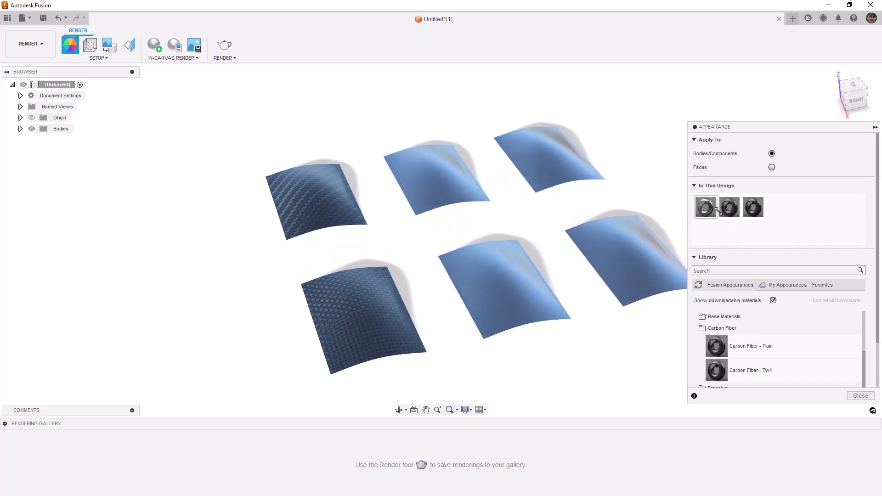
right_click(731, 210)
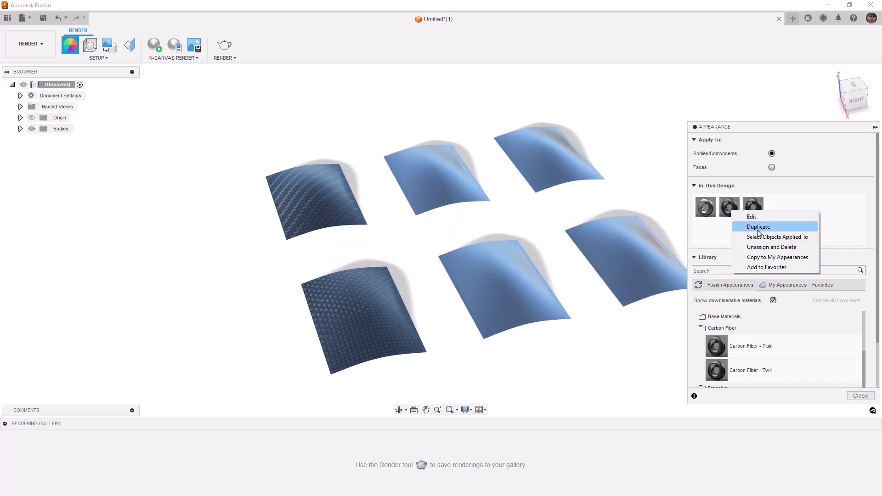
left_click(759, 227)
left_click_drag(780, 211, 511, 274)
right_click(783, 212)
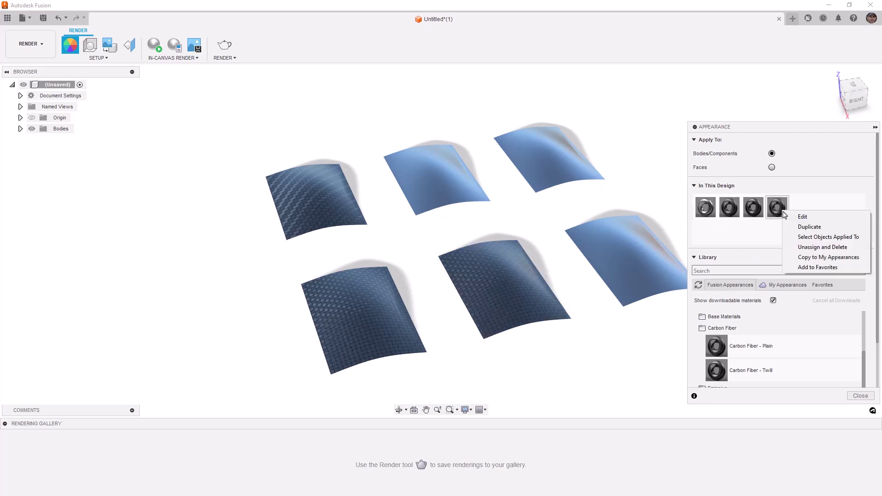
left_click(804, 227)
left_click_drag(805, 210, 626, 271)
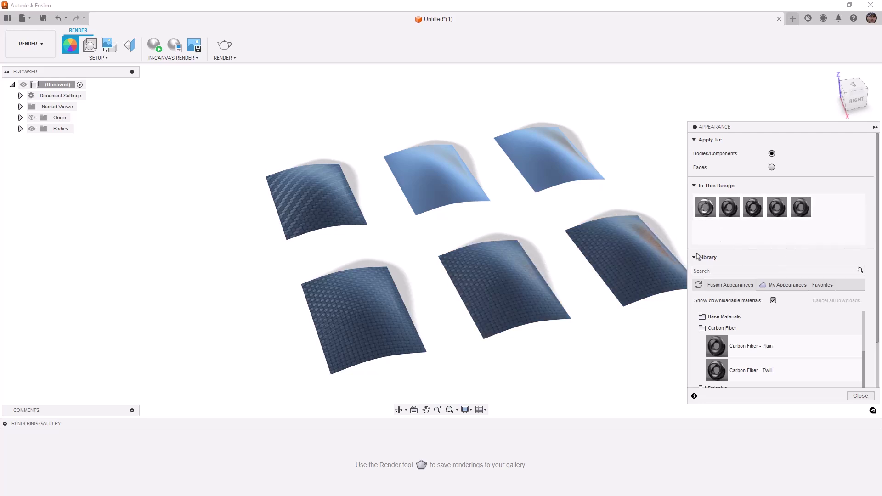
Make two duplicates of the Carbon Fiber - Twill appearance and apply one to each remaining back-row surface.
right_click(754, 210)
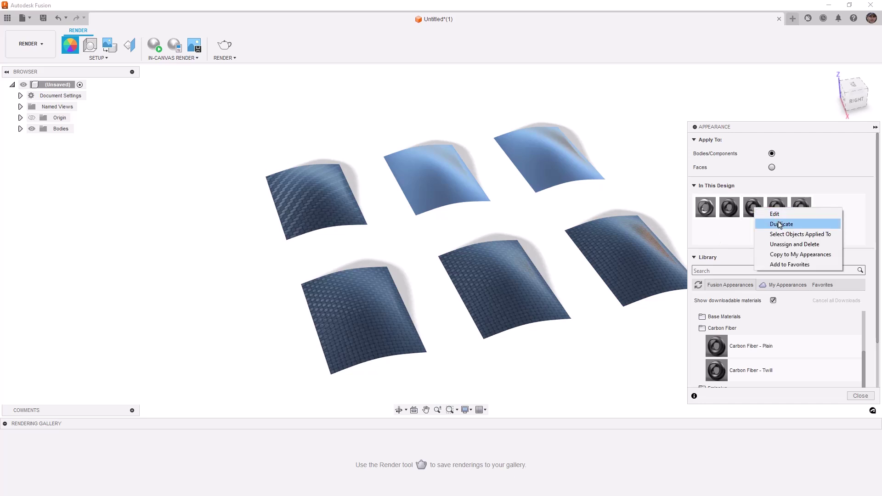
left_click(762, 223)
left_click_drag(821, 214, 496, 190)
right_click(829, 210)
left_click(837, 222)
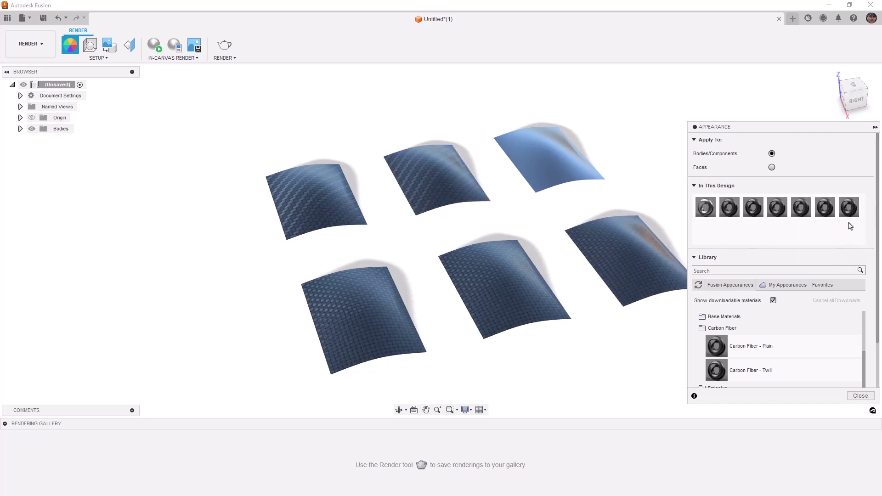
left_click_drag(848, 207, 529, 162)
Identify which surfaces use the original Carbon Fiber - Twill appearance and the first duplicate of Carbon Fiber - Plain.
middle_click_drag(467, 229, 452, 200, "shift")
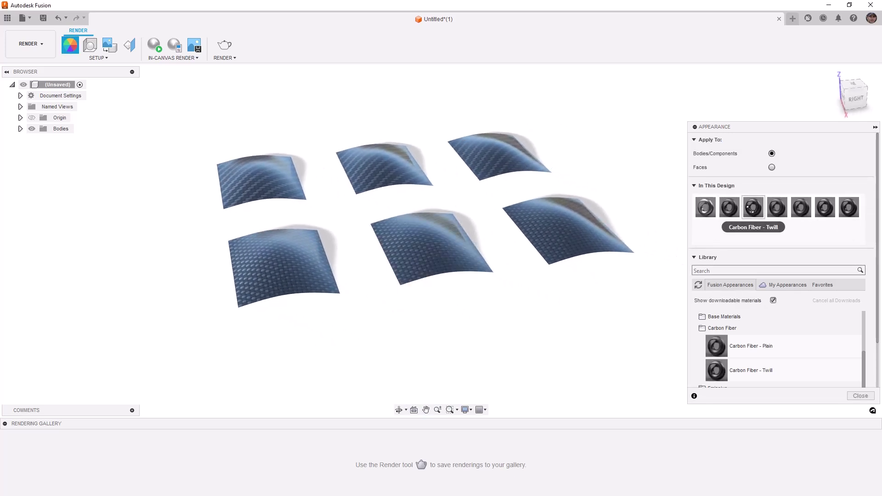
right_click(751, 209)
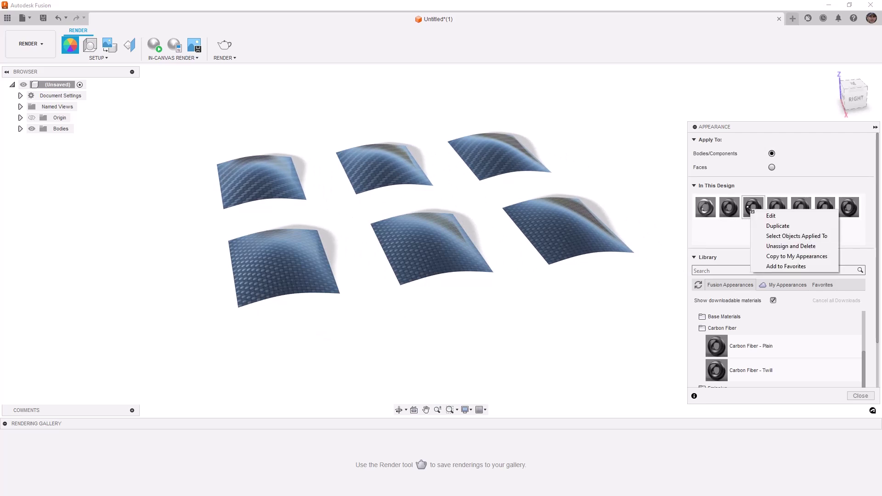
left_click(793, 236)
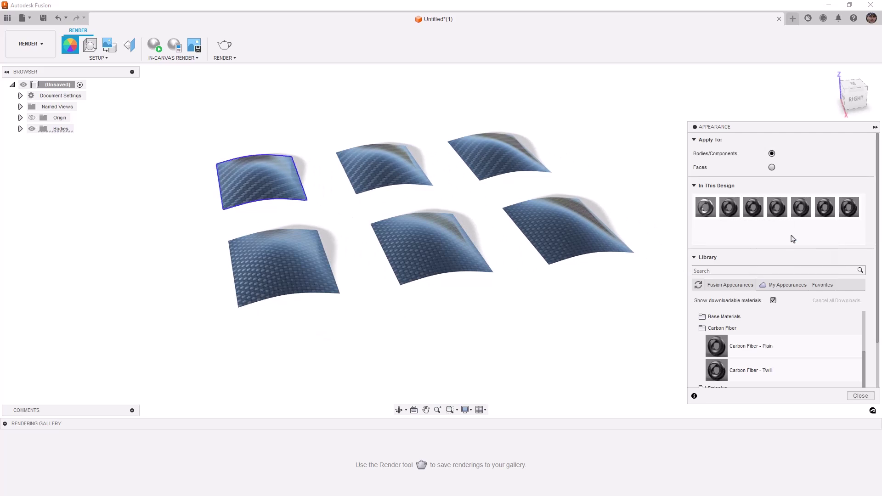
middle_click_drag(281, 191, 338, 211, "shift")
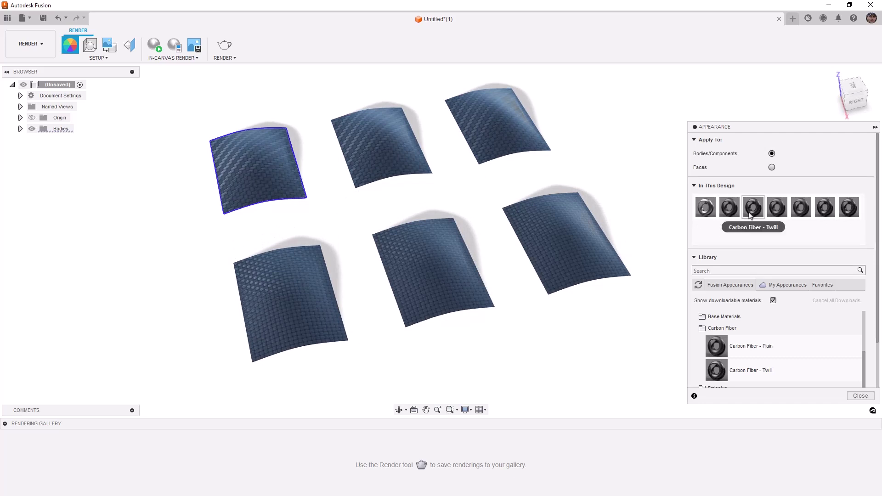
left_click_drag(752, 219, 417, 252)
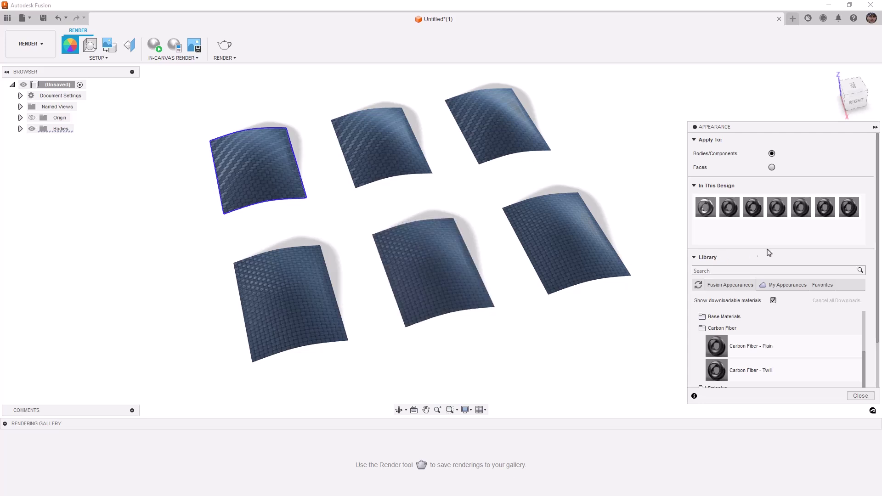
right_click(777, 212)
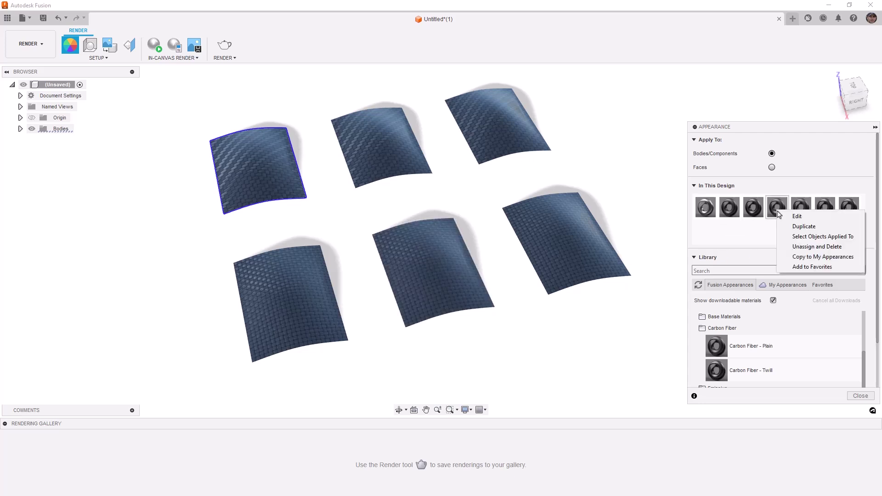
left_click(815, 242)
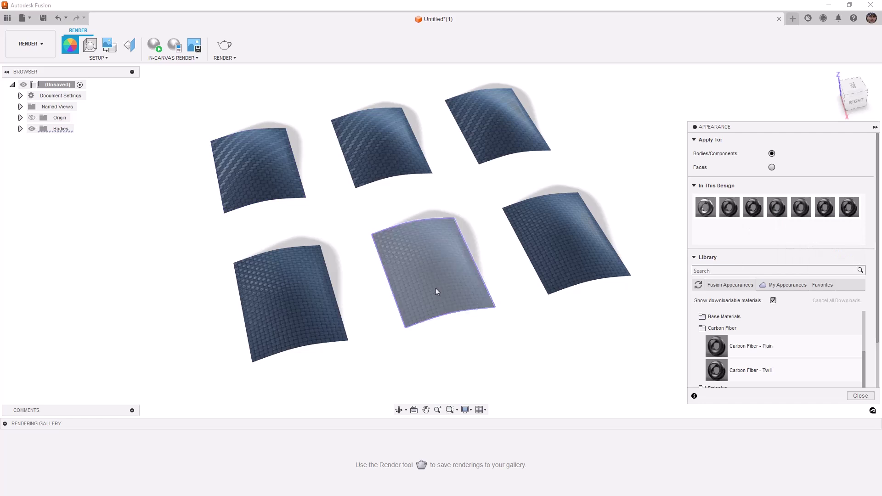
Open the advanced material settings of the Carbon Fiber - Plain (1) appearance and enlarge the editor to show all properties.
right_click(781, 212)
left_click(802, 216)
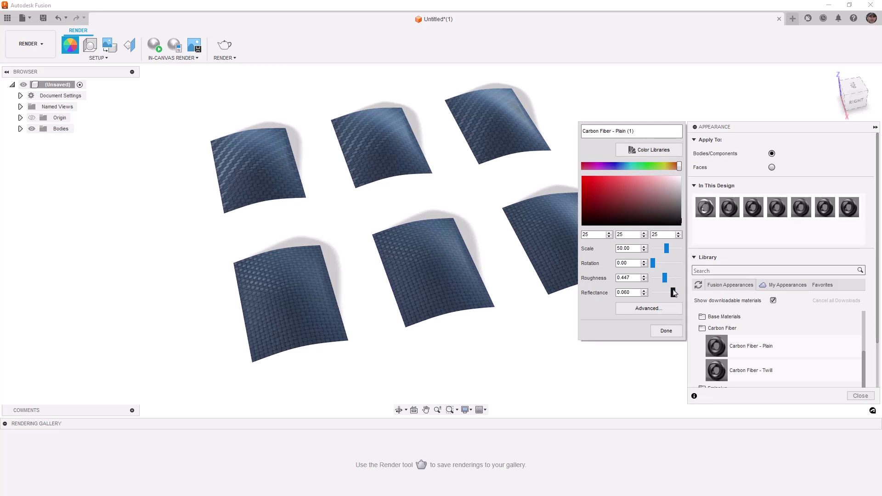
left_click(671, 308)
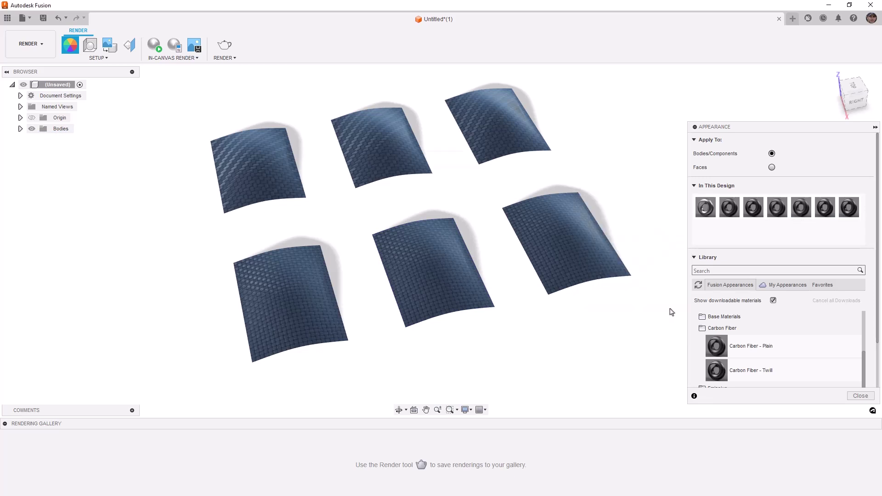
left_click_drag(617, 136, 616, 86)
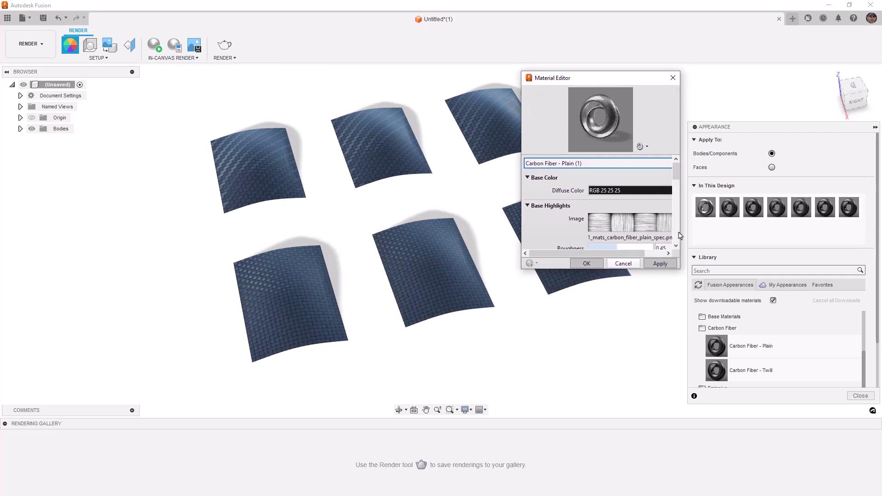
left_click_drag(679, 272, 860, 428)
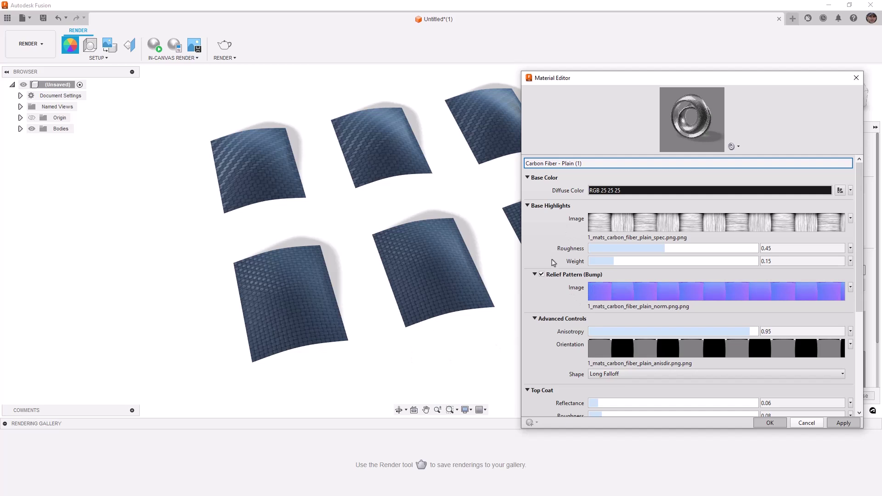
Enable the Top Coat relief pattern without choosing an image, and check the source folder of the base relief pattern image.
scroll(554, 271, "down", 3)
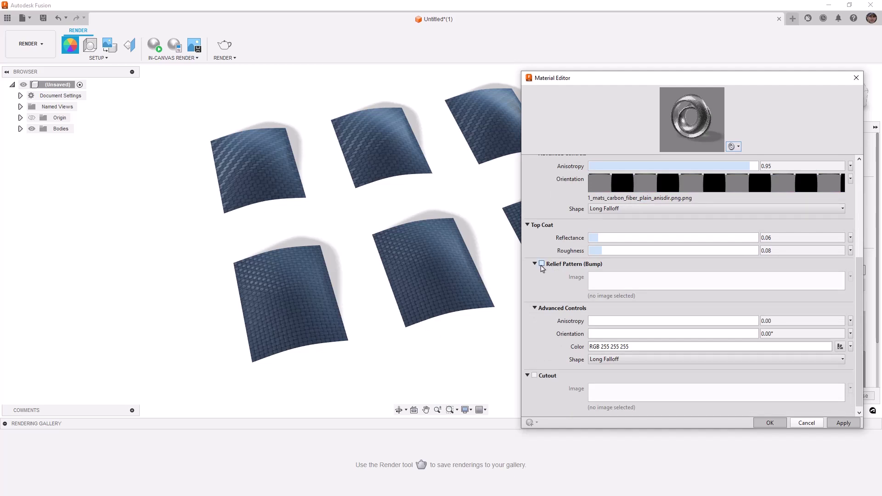
left_click(541, 265)
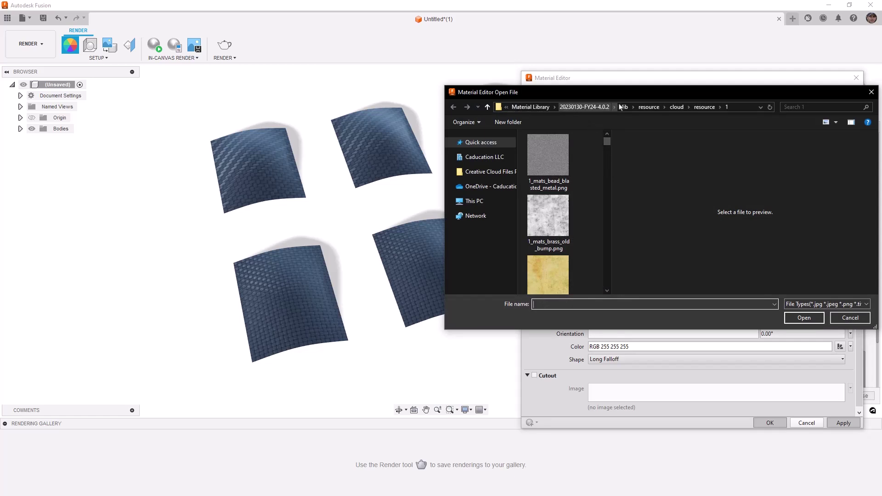
left_click(849, 317)
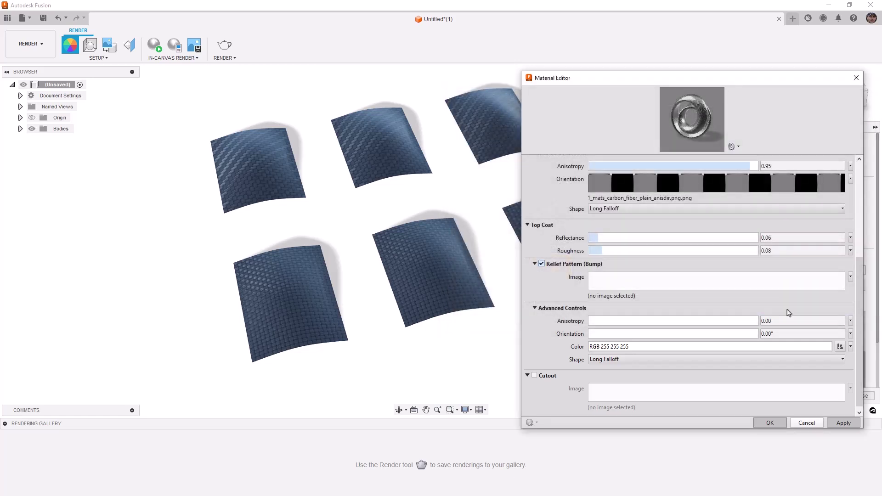
scroll(658, 219, "up", 1)
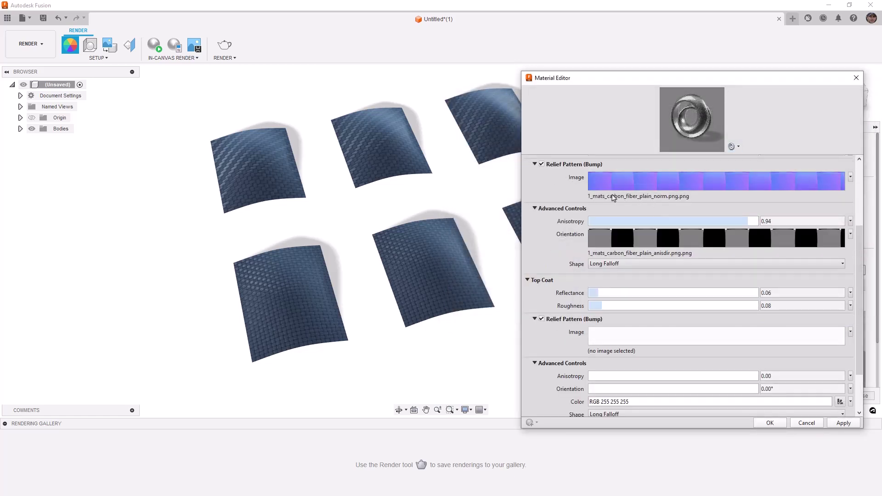
left_click(656, 197)
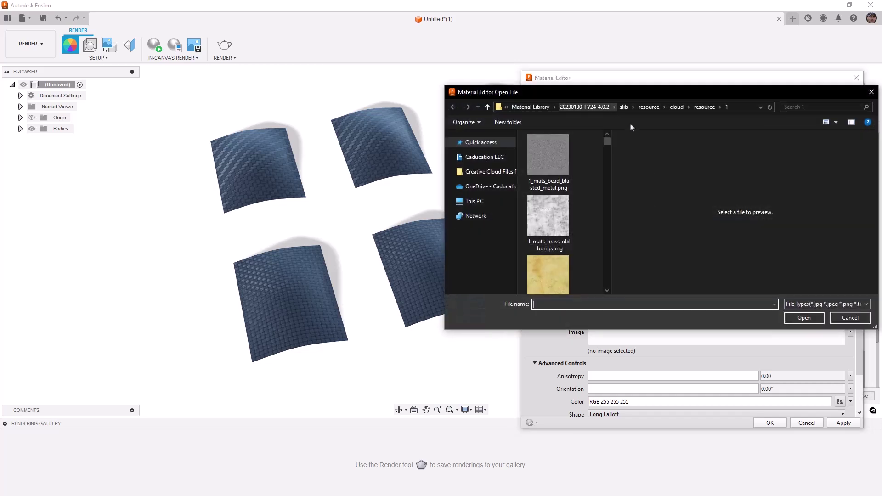
left_click(850, 318)
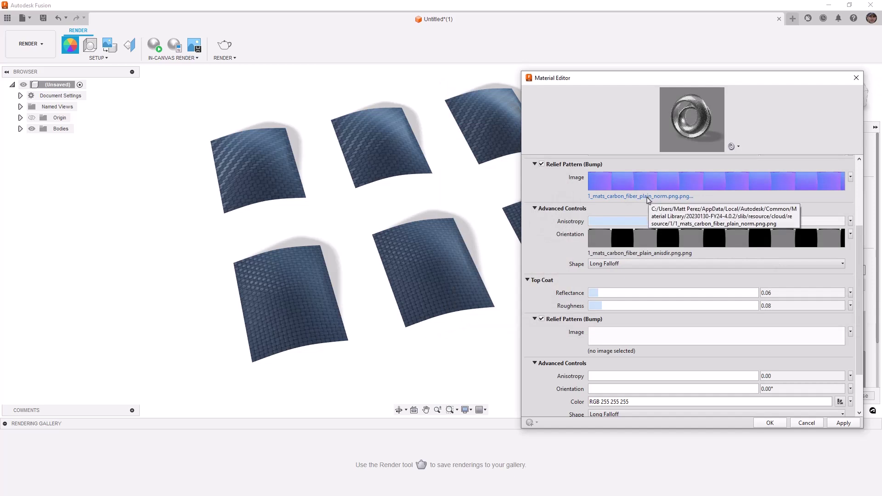
Load 1_mats_carbon_fiber_plain_spec.png as the image for the Top Coat relief pattern.
left_click(611, 341)
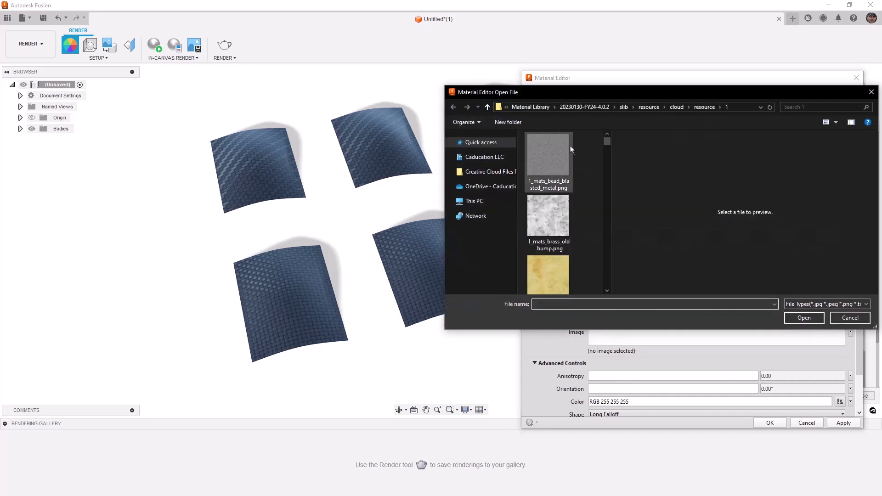
left_click_drag(608, 141, 610, 163)
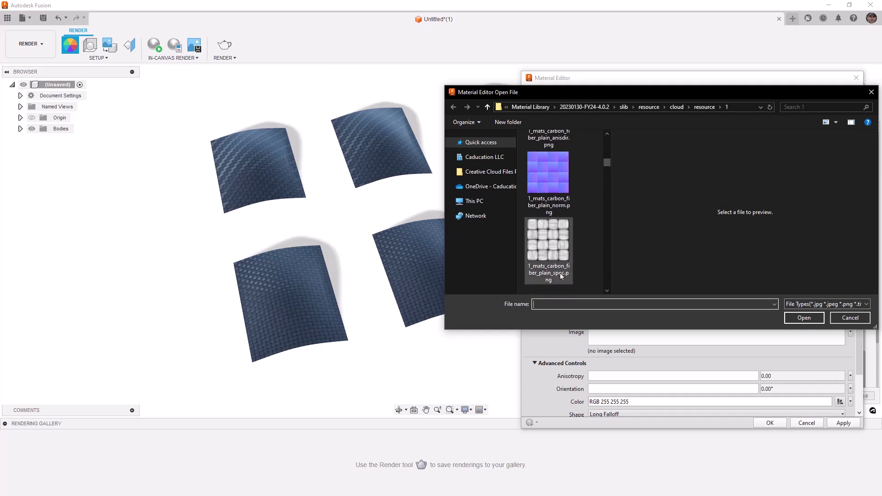
left_click(561, 243)
left_click(802, 318)
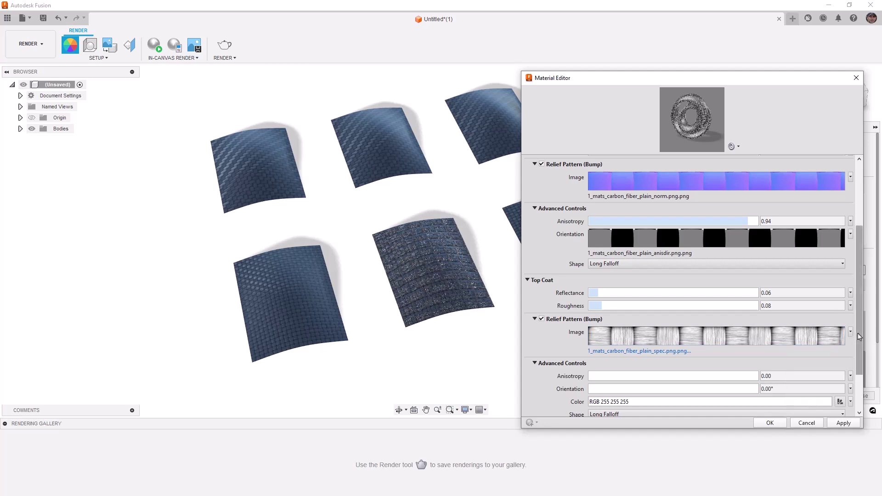
Examine the position, scale and repeat settings of the Base Highlights image texture.
left_click_drag(859, 337, 861, 278)
left_click(692, 214)
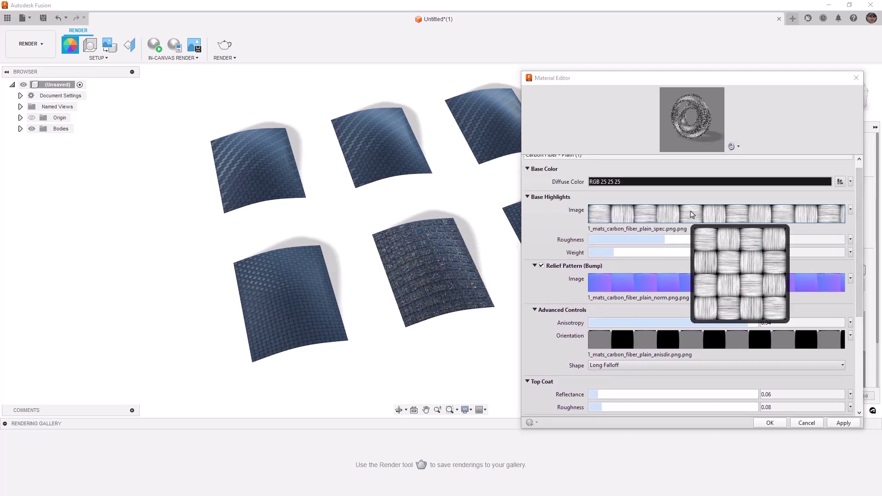
scroll(832, 386, "down", 3)
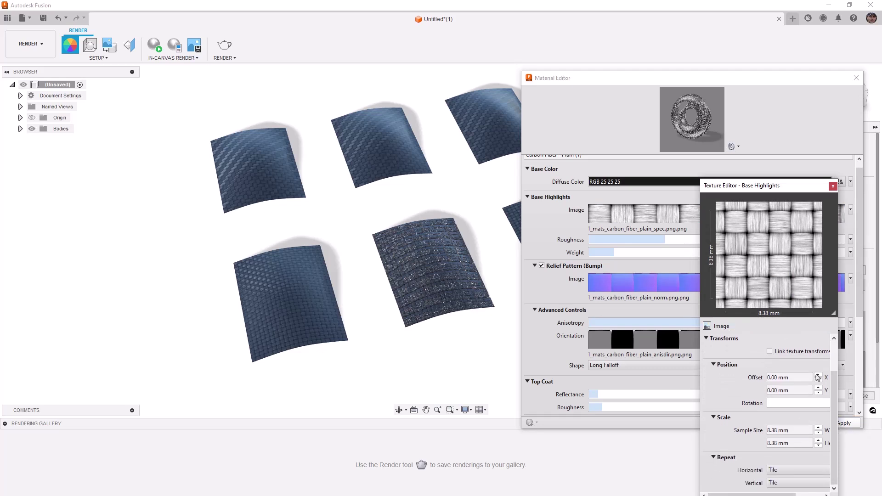
left_click(832, 186)
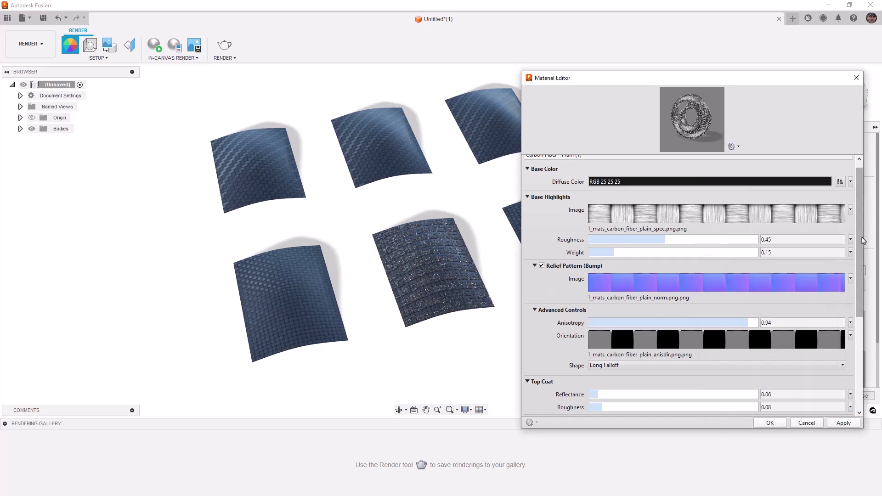
Set the sample width and height of the Top Coat relief pattern image to 8.38 mm in the Texture Editor.
scroll(834, 318, "down", 8)
left_click(835, 317)
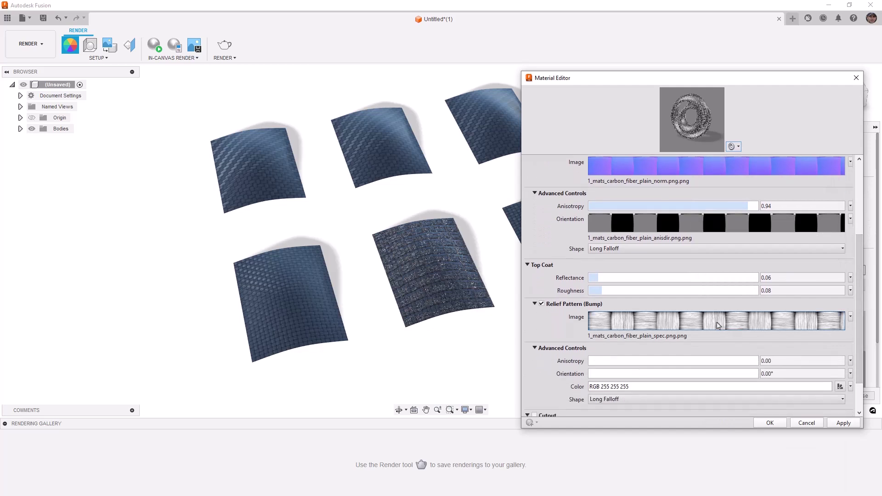
left_click_drag(800, 187, 787, 84)
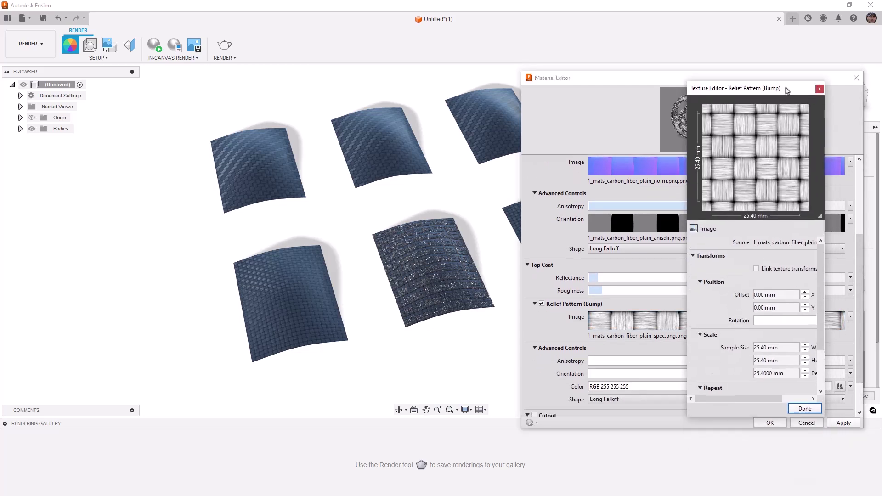
scroll(824, 321, "down", 2)
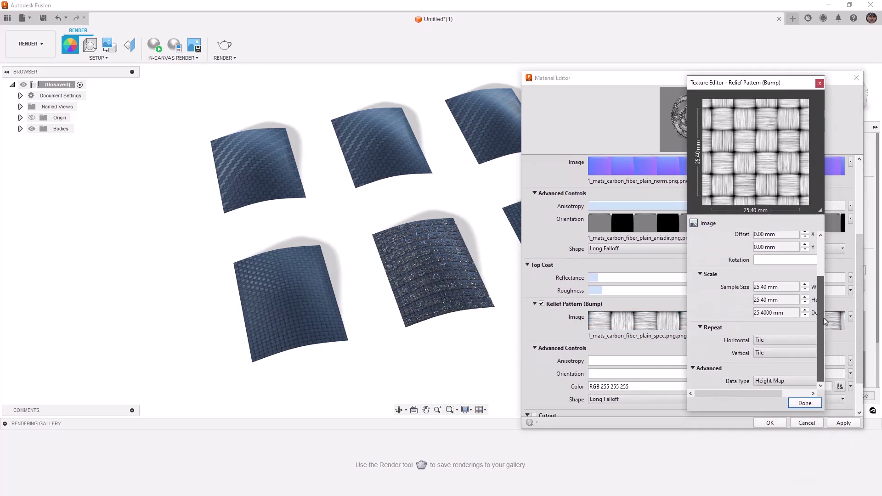
double_click(781, 286)
type("8")
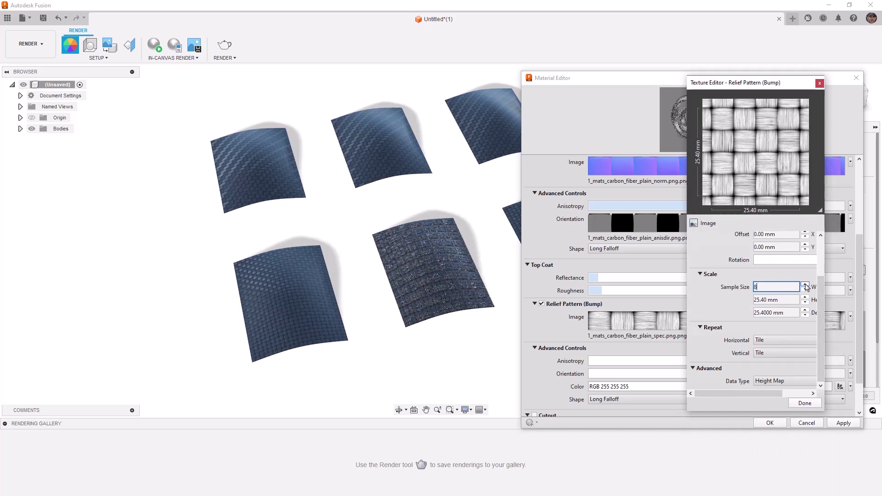
type(".38")
key("Return")
Set the Top Coat relief texture's depth to 5 mm and accept the material changes.
double_click(791, 313)
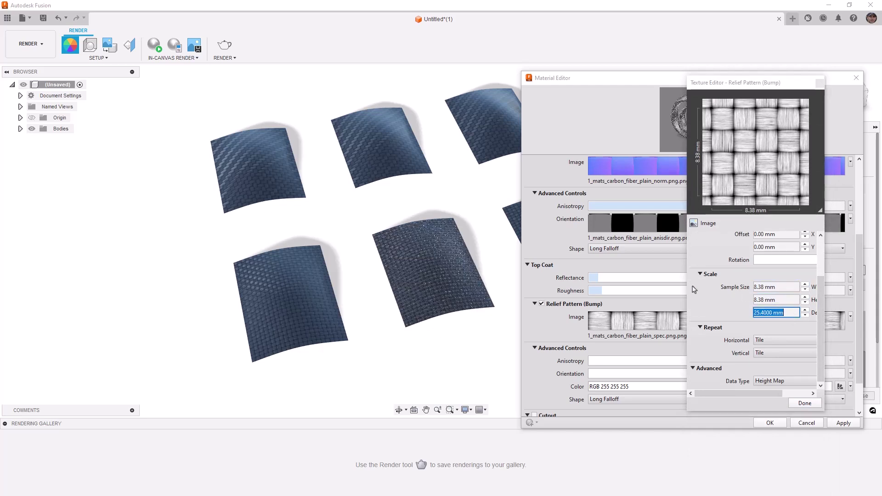
left_click_drag(686, 287, 615, 287)
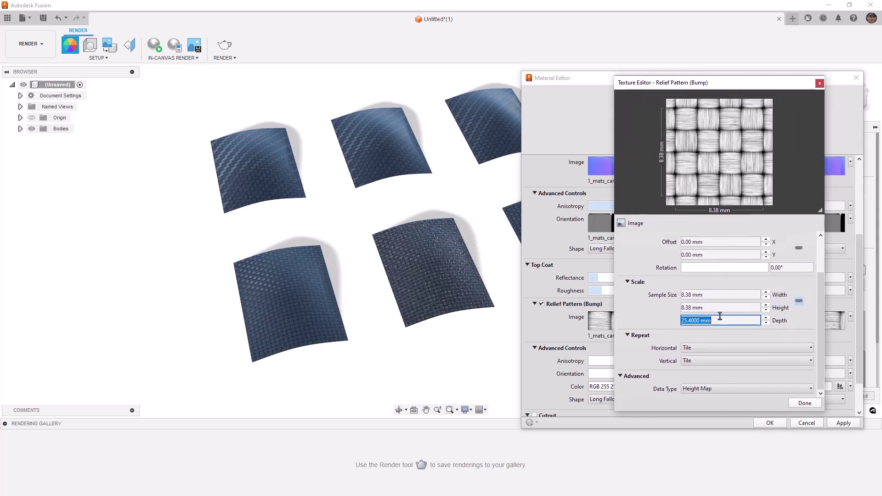
type("5")
key("Return")
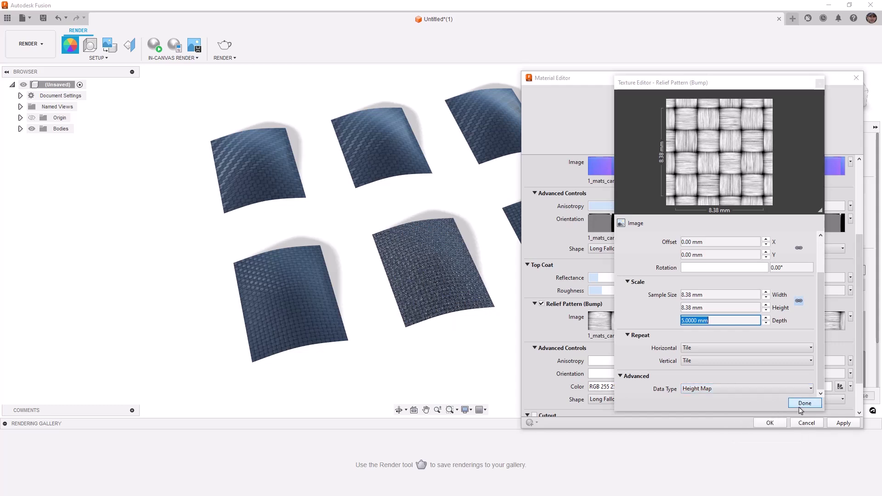
left_click(802, 403)
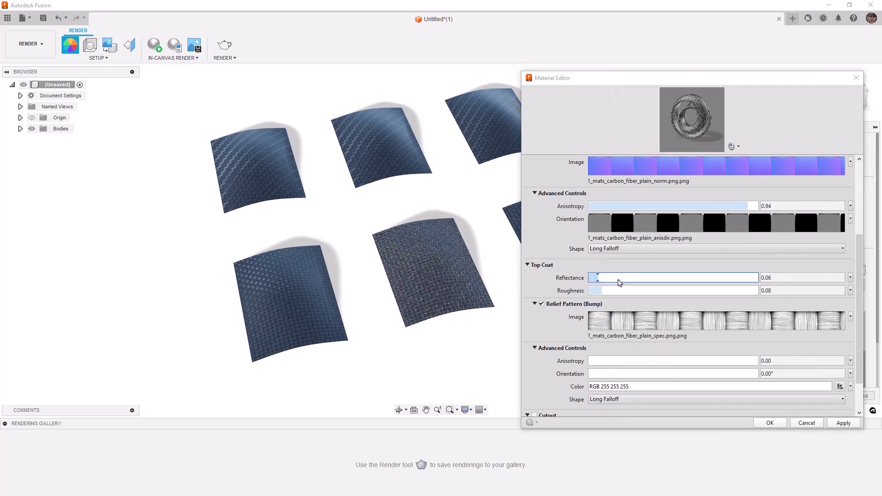
middle_click_drag(474, 344, 278, 244, "shift")
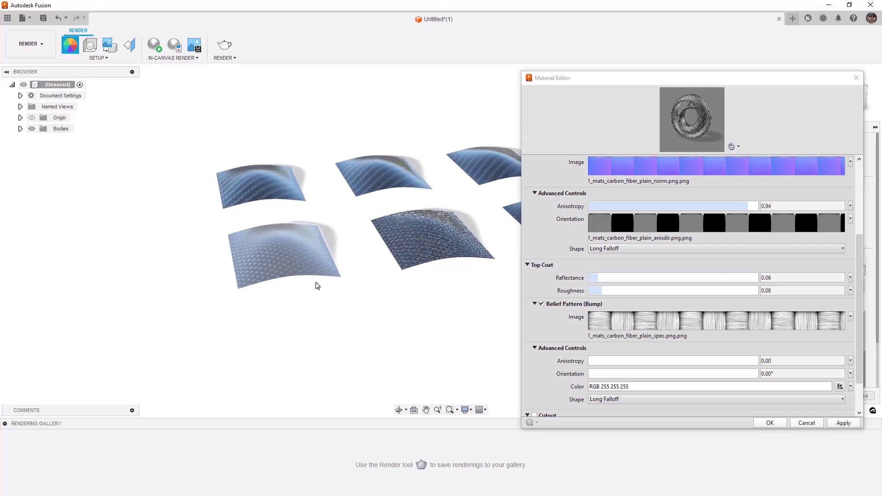
left_click(765, 423)
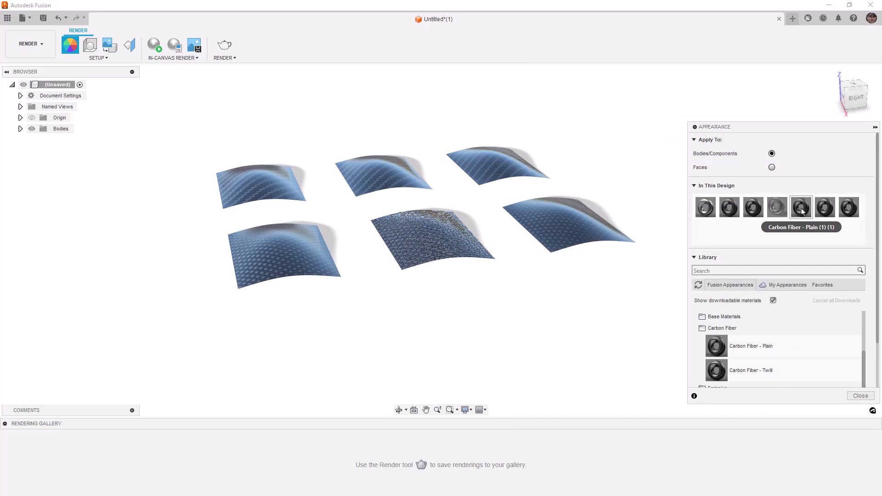
Open the advanced material settings of the Carbon Fiber - Plain (1) (1) appearance and enlarge the editor.
right_click(801, 210)
left_click(835, 236)
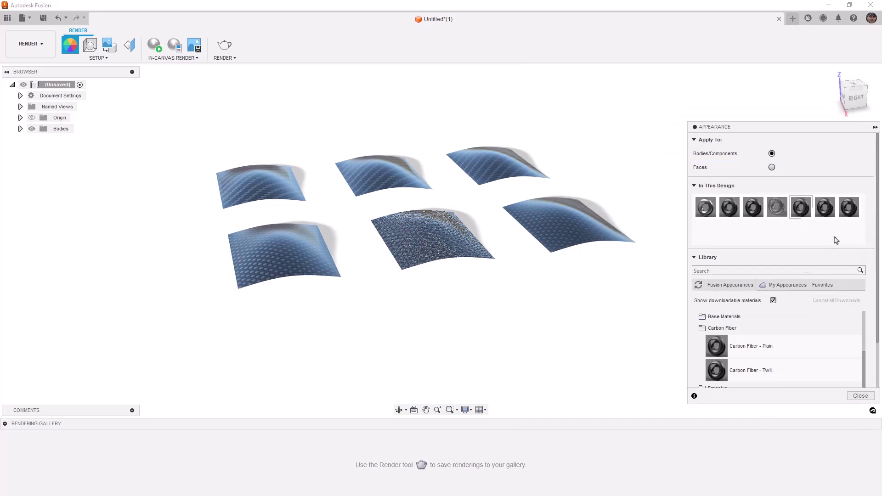
right_click(801, 216)
left_click(806, 219)
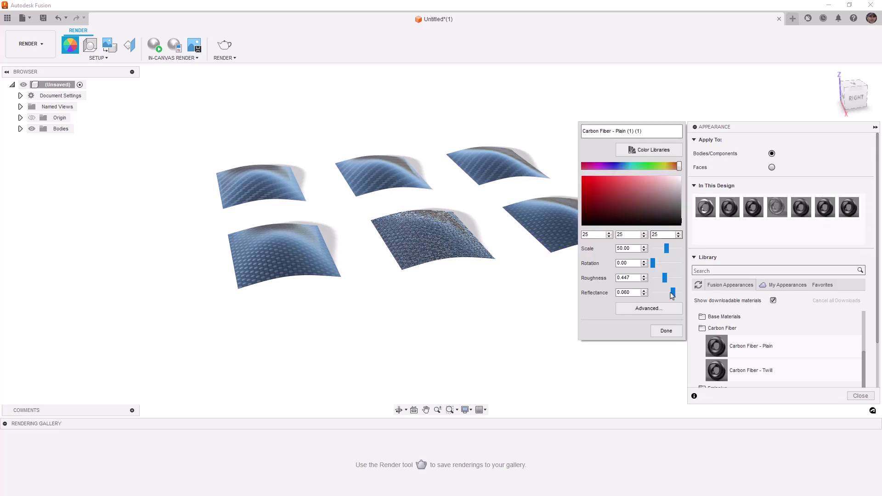
left_click(666, 308)
left_click_drag(628, 131, 627, 65)
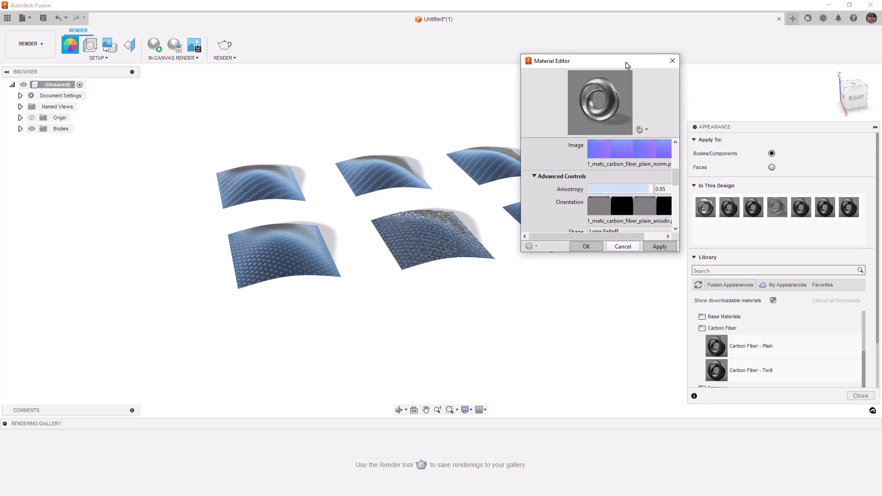
left_click_drag(679, 253, 858, 426)
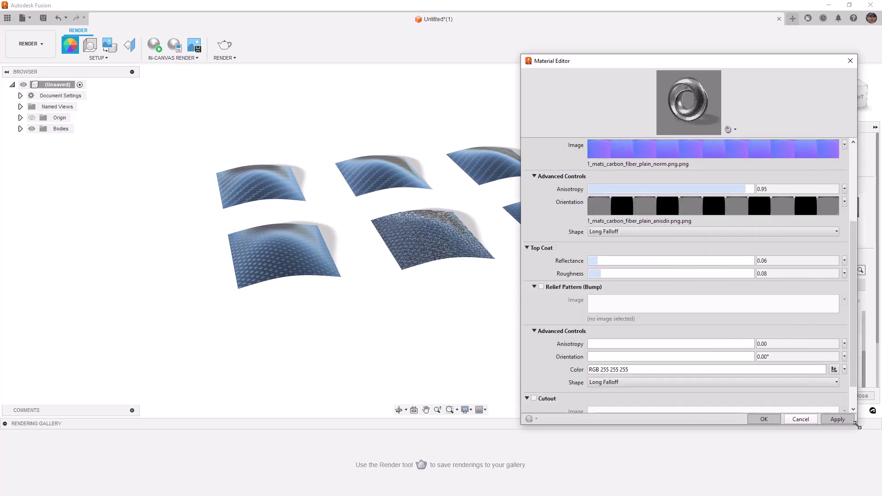
Check the source image and scale settings of the base relief pattern texture.
scroll(761, 264, "up", 2)
left_click(602, 208)
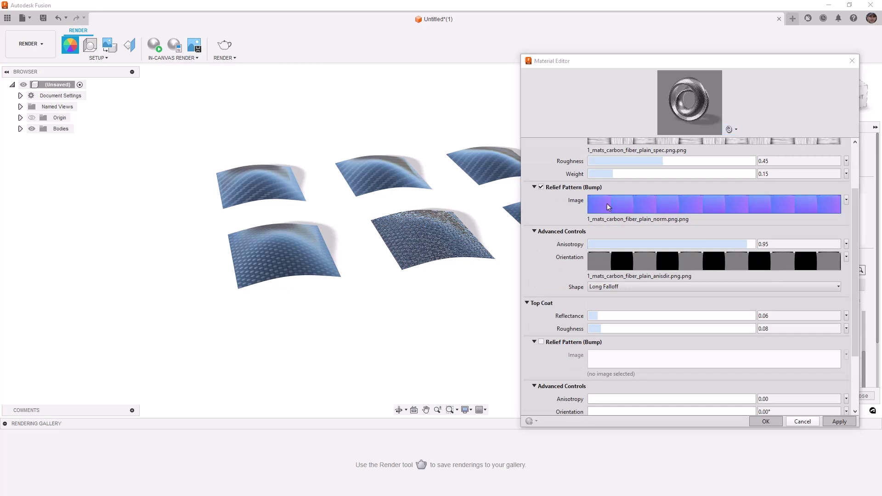
left_click(732, 345)
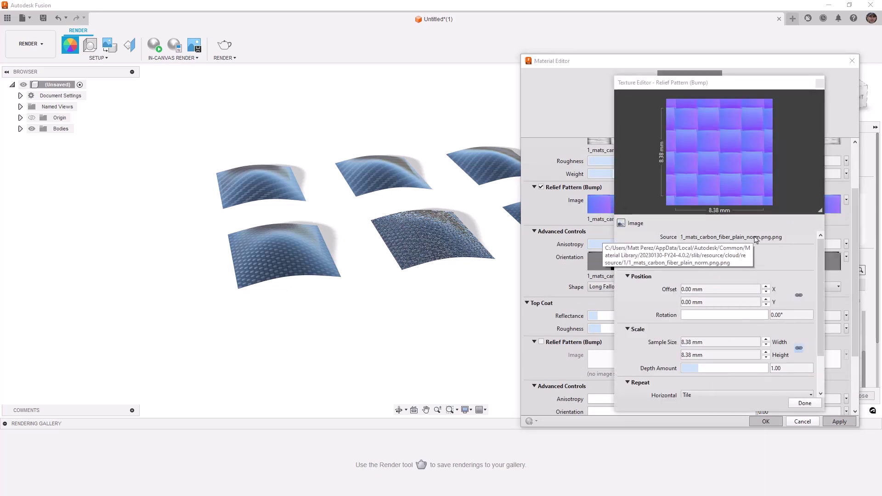
left_click(804, 403)
left_click_drag(855, 303, 855, 345)
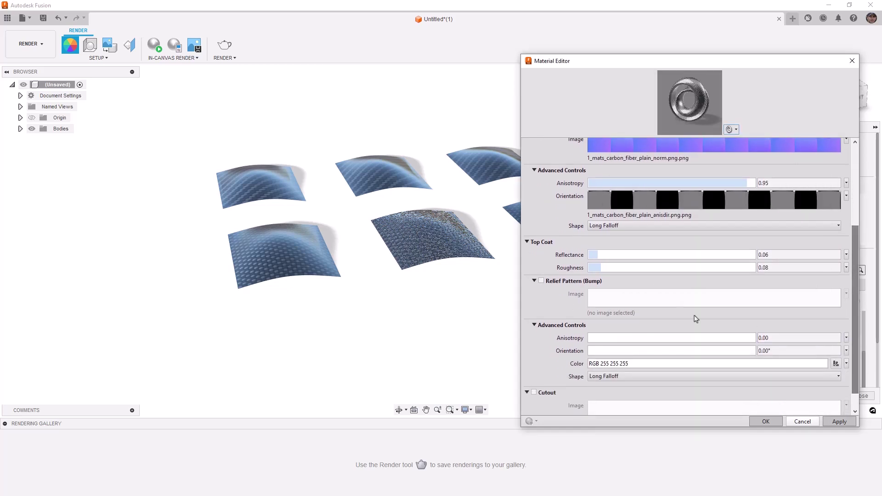
Enable the Top Coat relief pattern and load 1_mats_carbon_fiber_plain_norm.png as its image.
left_click(541, 281)
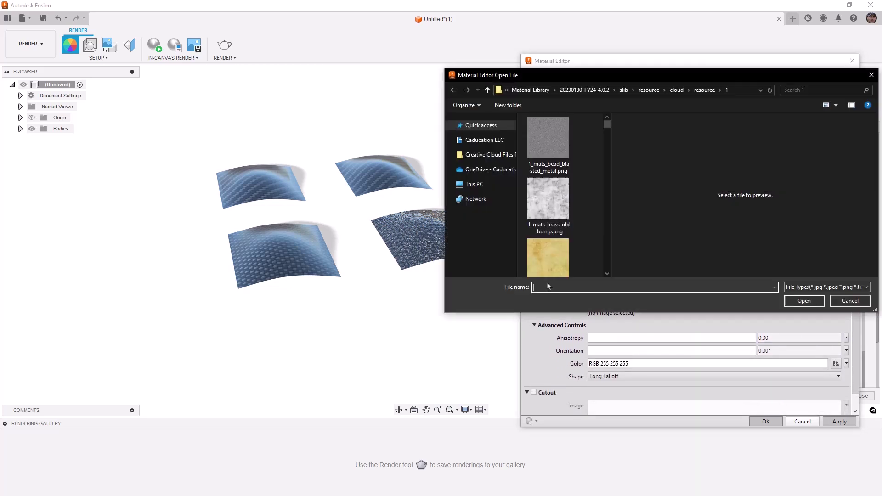
left_click_drag(605, 127, 605, 147)
left_click(559, 194)
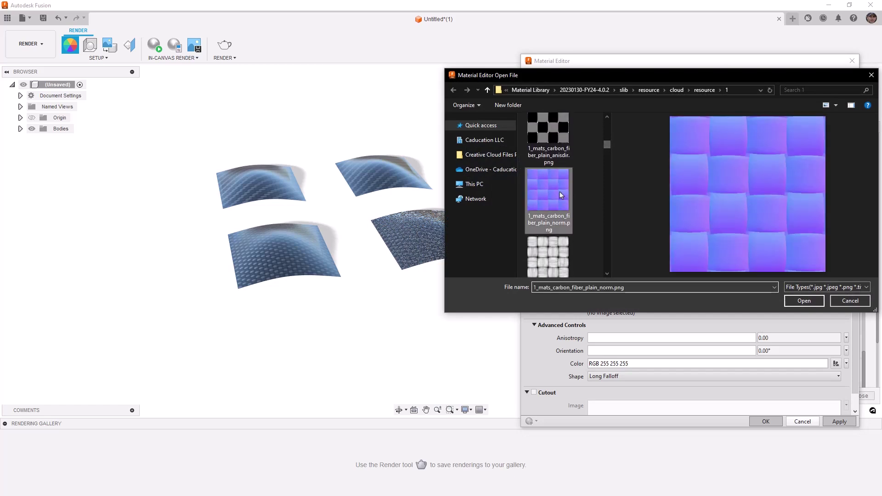
left_click(802, 301)
left_click(803, 301)
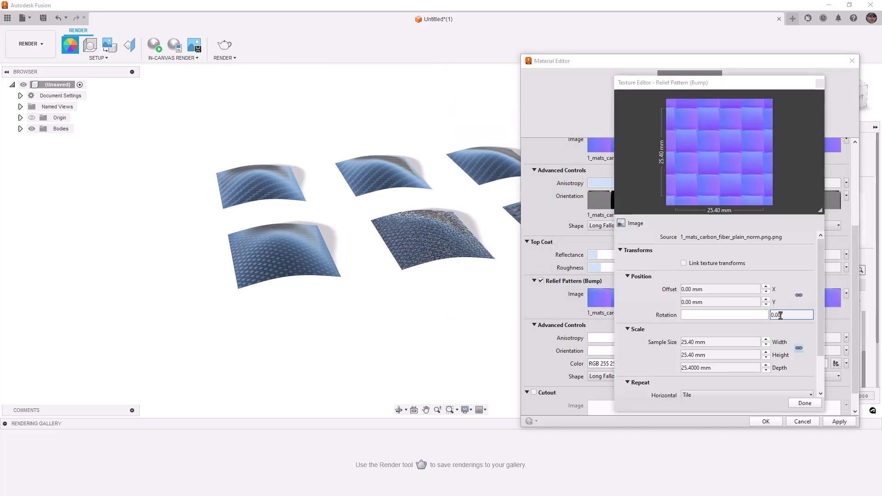
Set the Top Coat normal image's sample width and height to 8.38 mm and its depth to 5 mm.
left_click(728, 342)
type("8.3")
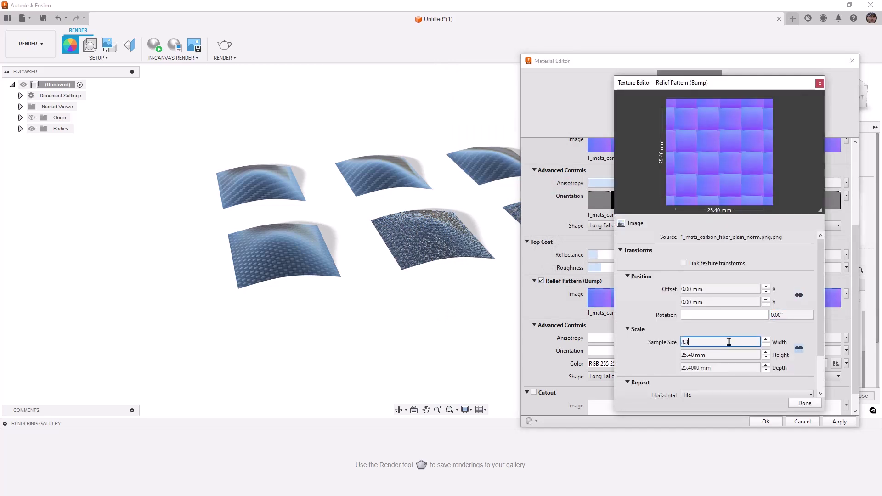
type("8")
key("Tab")
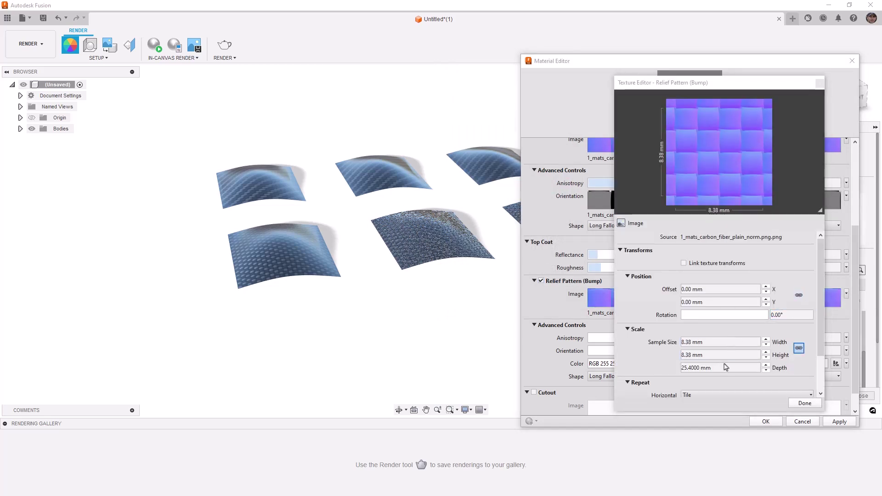
left_click(725, 367)
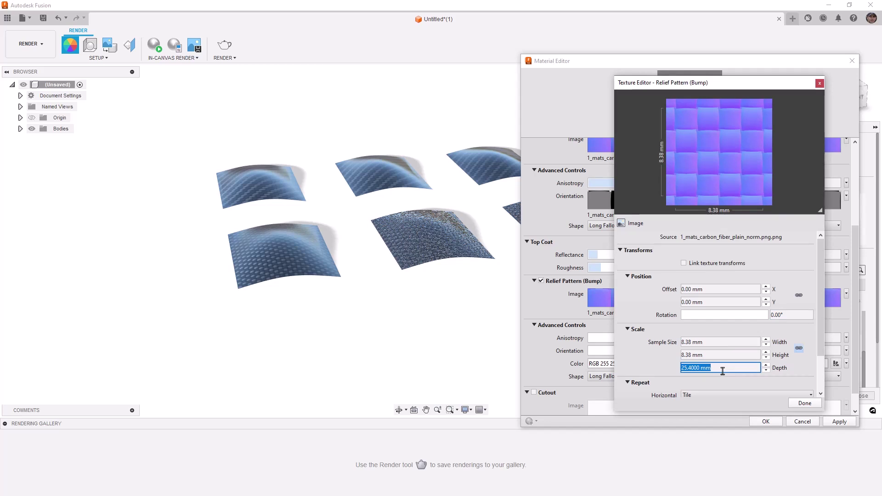
type("5")
Change the relief texture's data type to Normal Map, enable Link texture transforms, and accept the material changes.
scroll(817, 342, "down", 3)
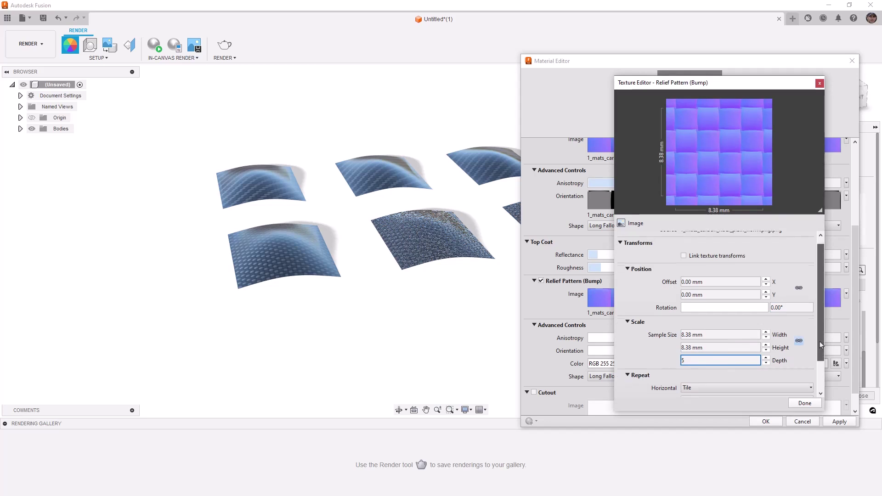
left_click(772, 390)
left_click(776, 408)
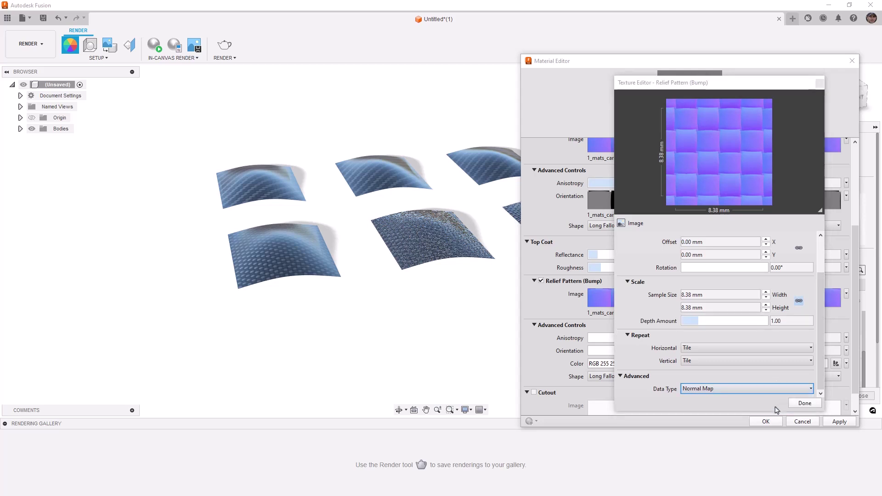
scroll(817, 368, "up", 3)
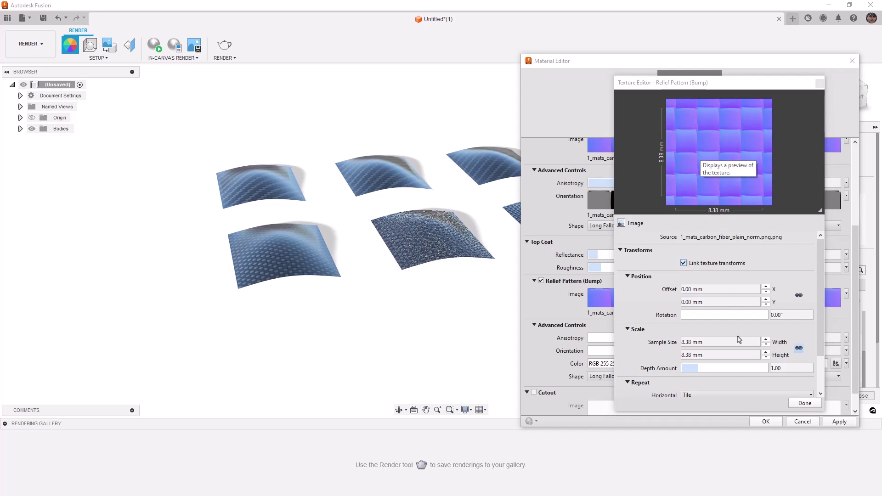
left_click(805, 404)
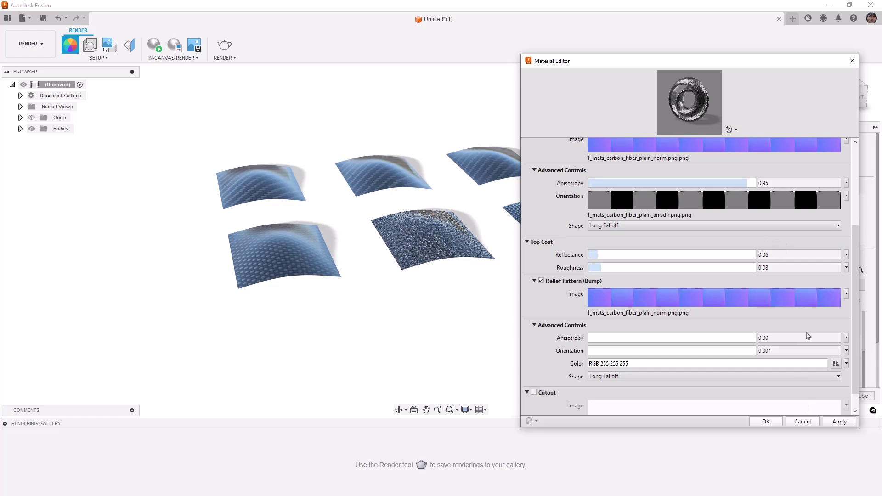
left_click(765, 421)
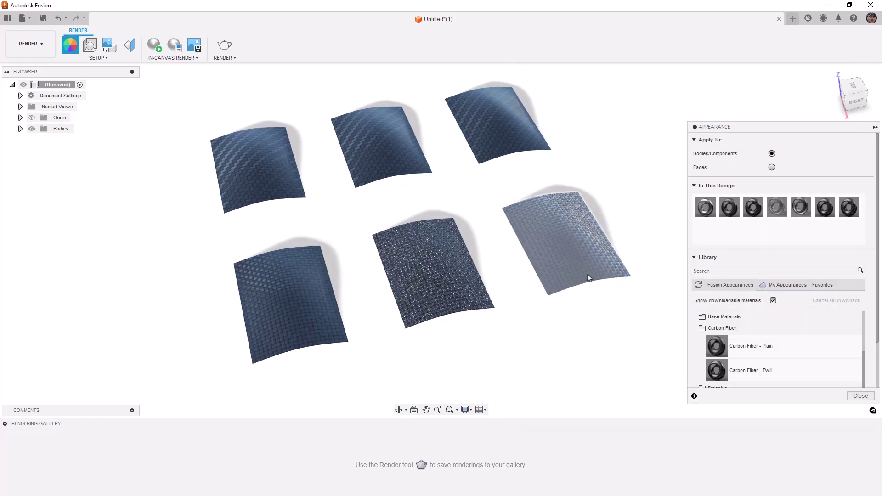
Check the scale and rotation in the basic settings of the Carbon Fiber - Plain (1) (1) appearance.
scroll(587, 257, "up", 8)
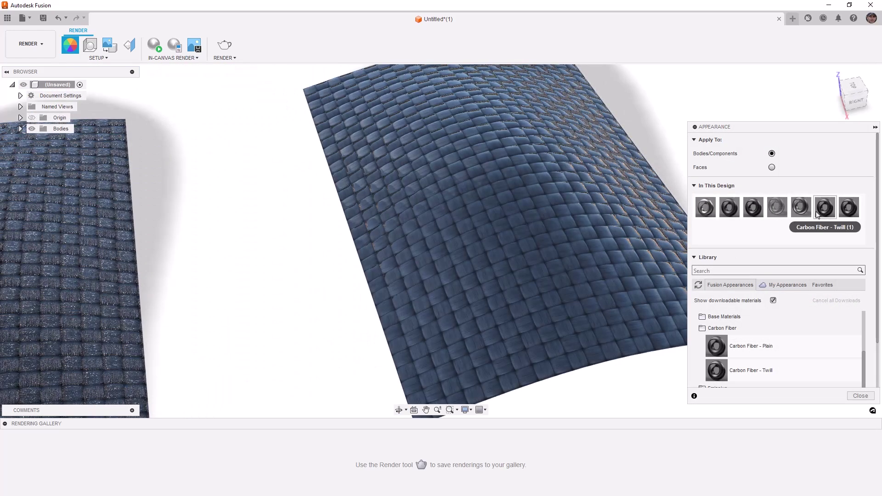
right_click(780, 209)
left_click(820, 220)
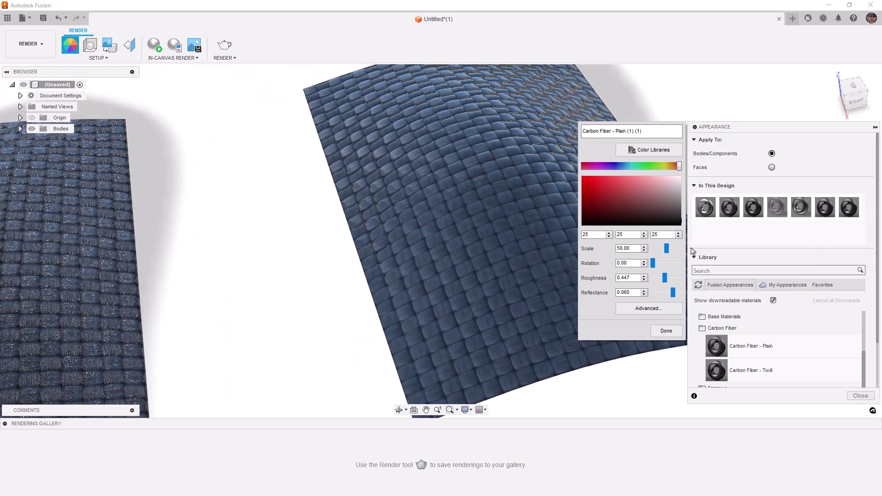
left_click_drag(656, 265, 655, 265)
left_click(665, 331)
Compare the top coat relief on the two customized plain carbon fiber samples from close up and low angles.
scroll(572, 241, "down", 4)
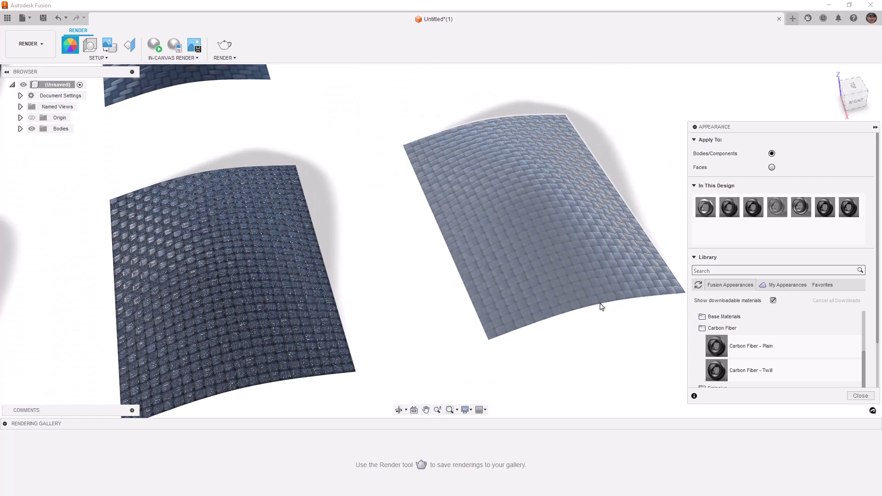
scroll(601, 307, "down", 3)
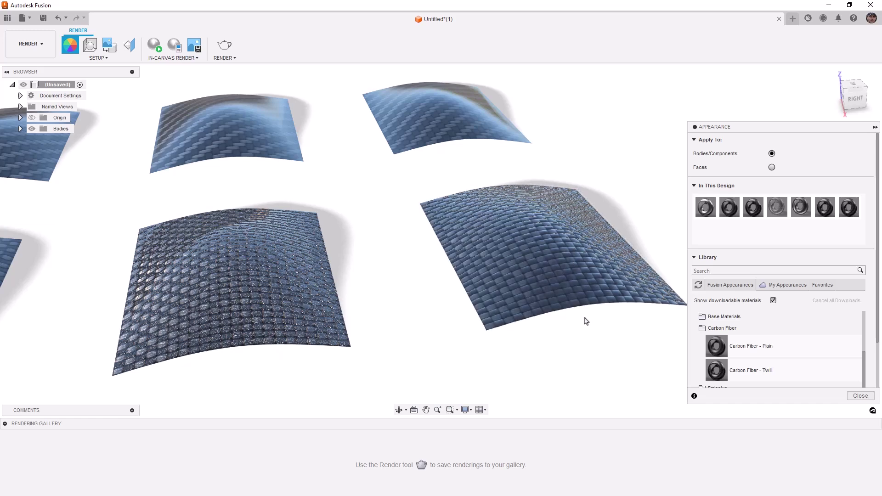
scroll(581, 322, "down", 3)
middle_click_drag(577, 357, 574, 328, "shift")
scroll(374, 252, "up", 5)
scroll(376, 243, "up", 5)
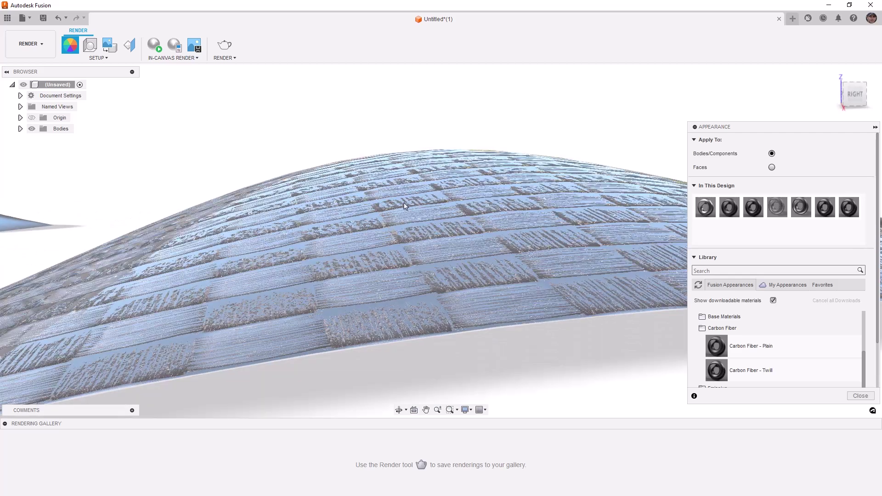
scroll(261, 242, "down", 5)
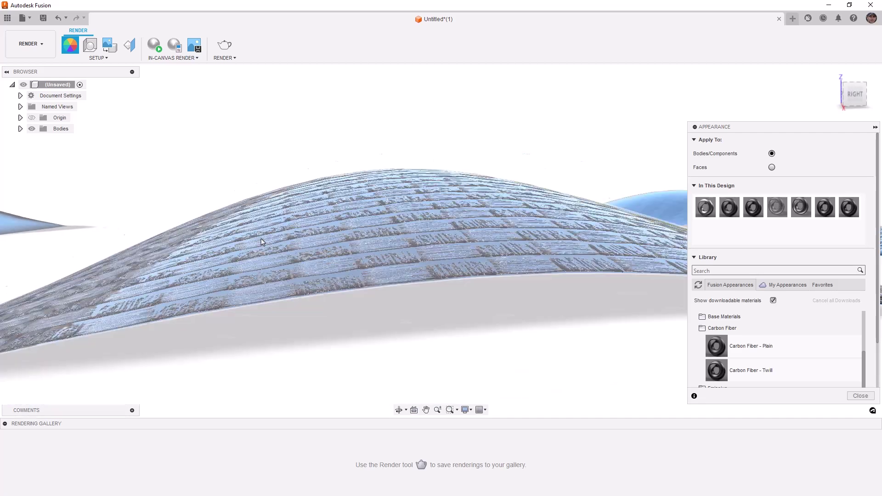
middle_click_drag(485, 250, 512, 271, "shift")
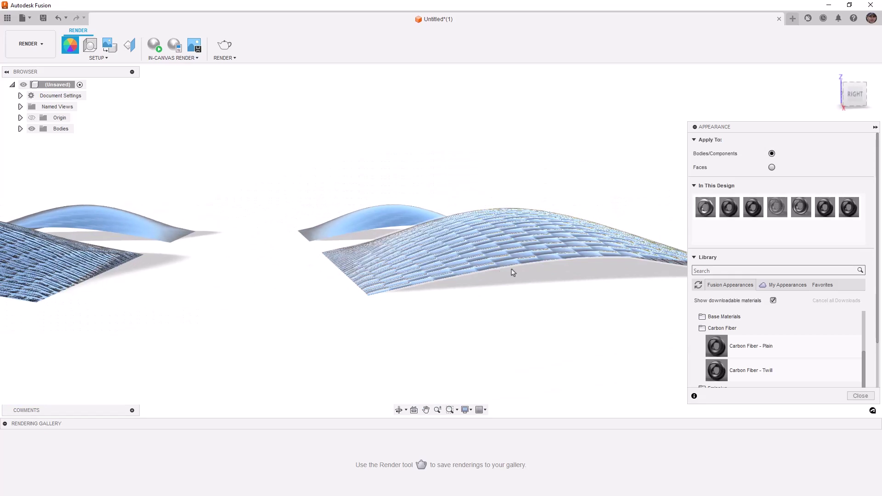
Inspect the top coat relief on the normal-map plain carbon fiber sample up close and beside the other samples.
scroll(489, 263, "up", 4)
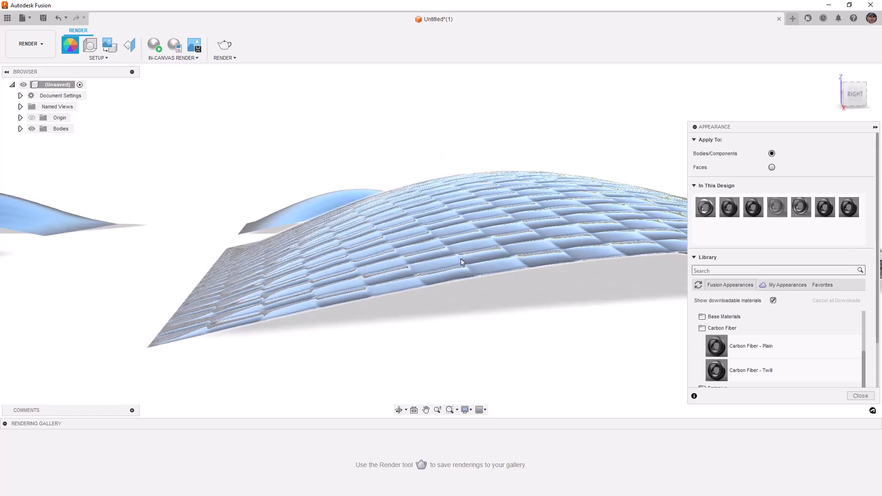
mouse_move(470, 267)
middle_mouse_down("shift")
mouse_move(522, 271)
mouse_move(531, 259)
mouse_move(483, 270)
mouse_move(472, 285)
middle_mouse_up("shift")
scroll(464, 297, "down", 5)
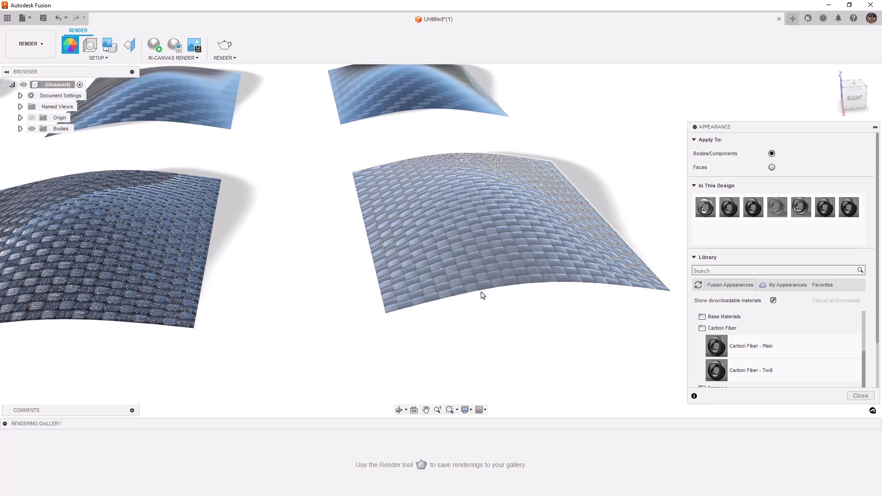
scroll(508, 299, "down", 5)
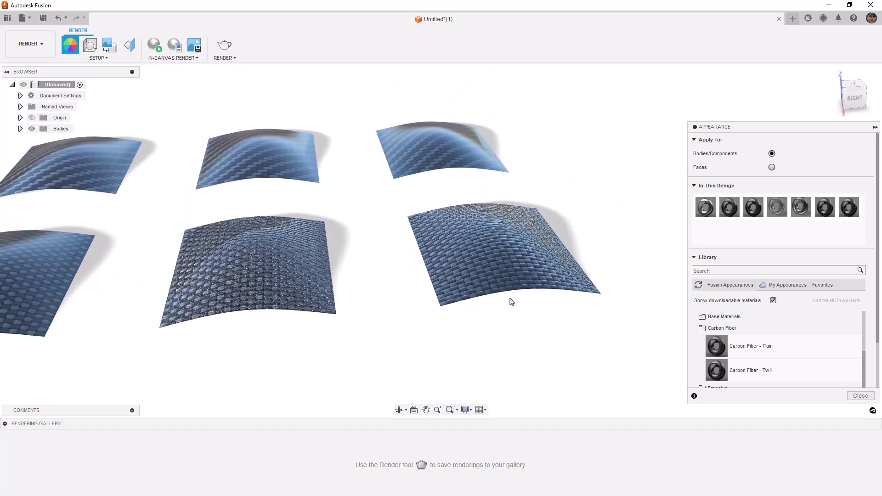
middle_click_drag(381, 214, 367, 178)
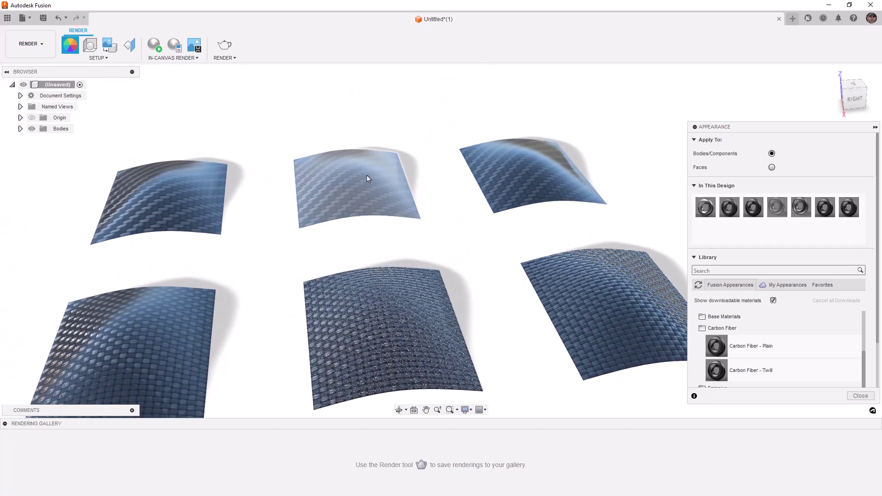
Enable the Top Coat relief pattern of the Carbon Fiber - Twill (1) appearance using the image 1_mats_carbon_fiber_2twill_spec.png.
right_click(824, 212)
left_click(839, 219)
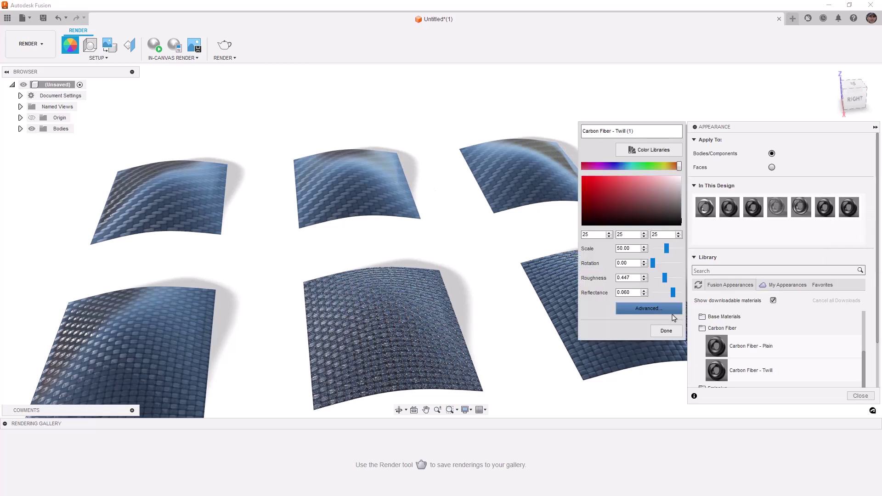
left_click(648, 308)
left_click_drag(653, 133, 639, 46)
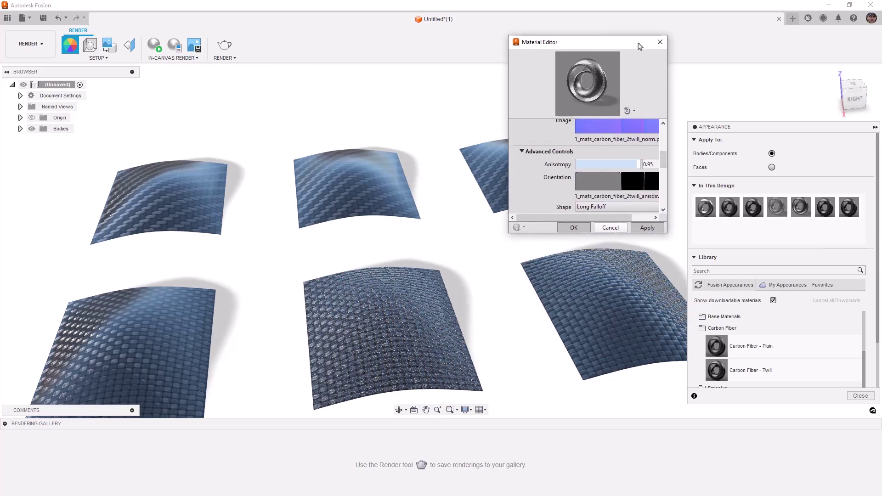
left_click_drag(666, 234, 774, 359)
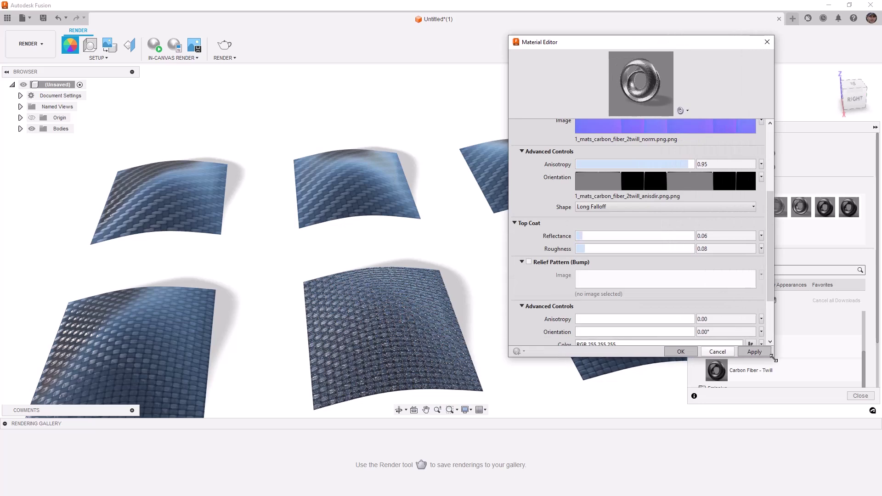
scroll(771, 249, "up", 2)
mouse_move(771, 250)
left_mouse_down()
mouse_move(776, 196)
mouse_move(776, 247)
left_mouse_up()
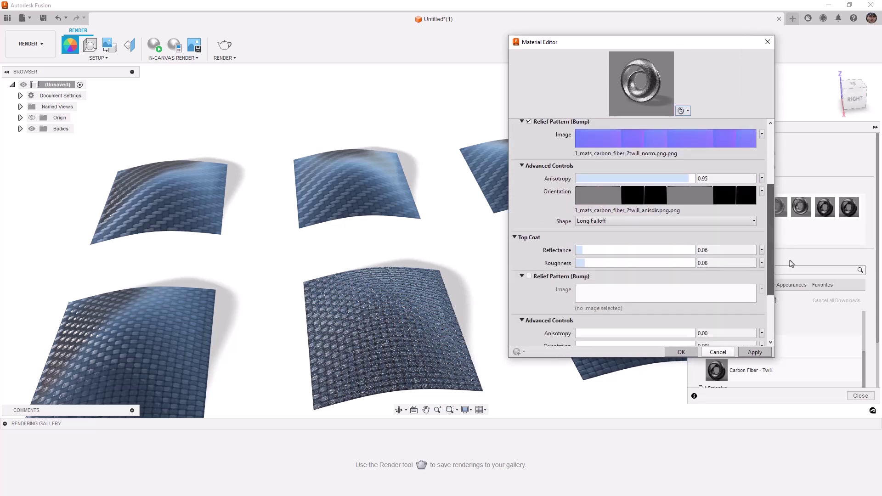
left_click(529, 277)
left_click_drag(609, 107, 578, 131)
left_click(545, 133)
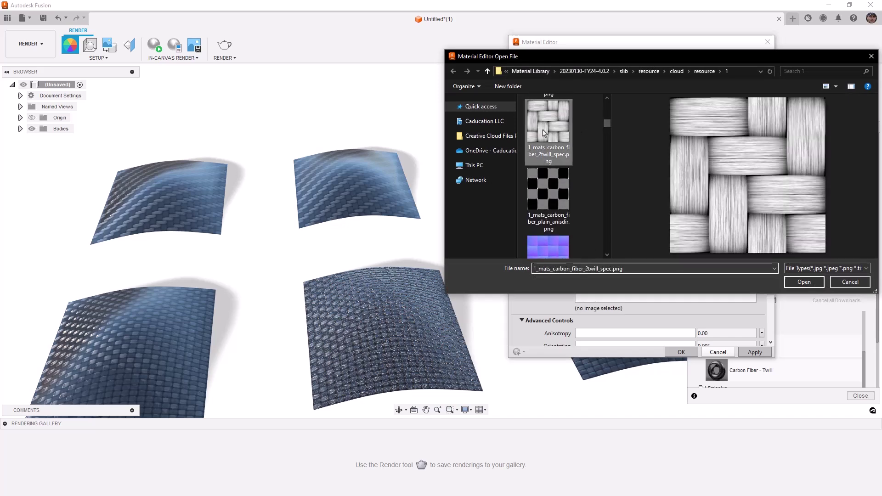
left_click(808, 285)
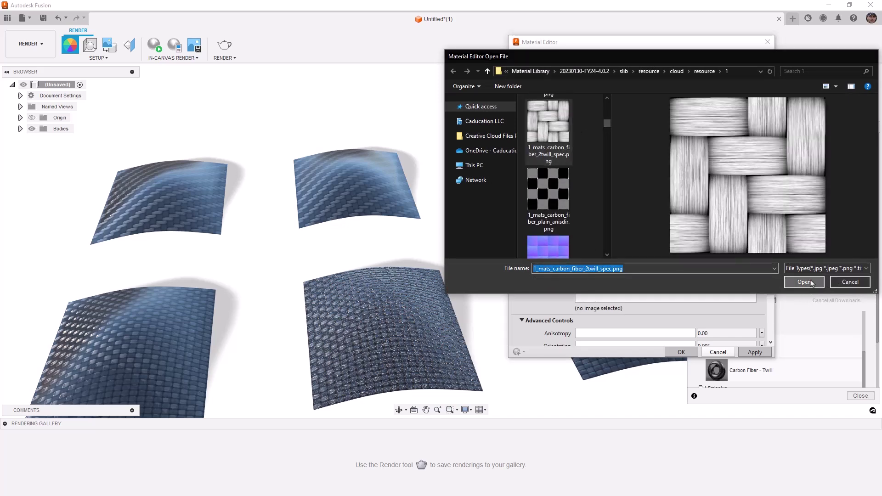
Set the twill spec relief image's sample width and height to 8.38 mm and its depth to 5 mm.
left_click(744, 293)
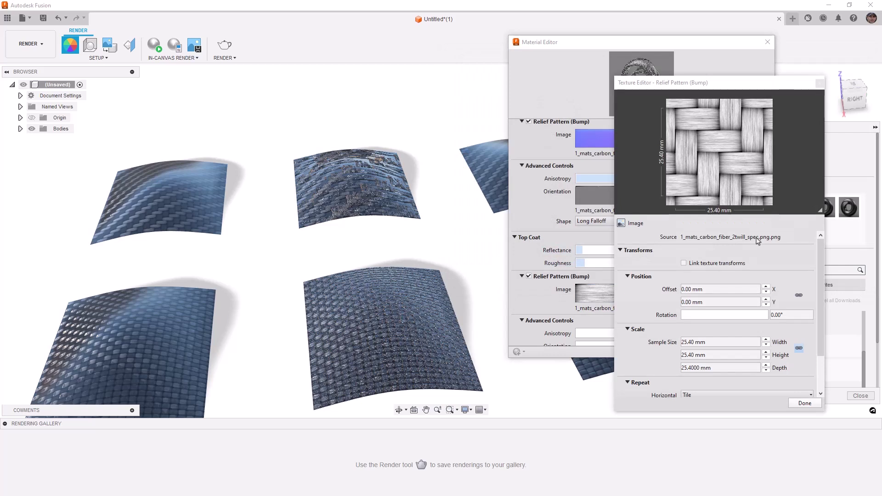
double_click(722, 340)
type("8")
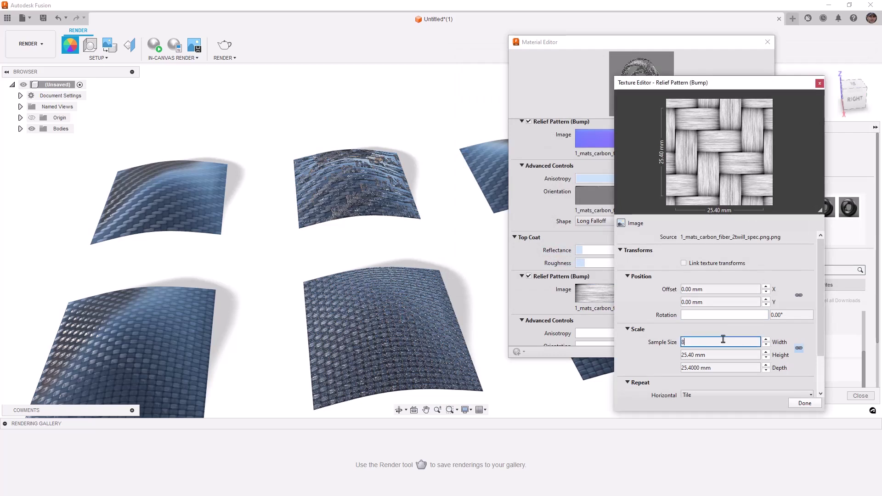
type(".38")
key("Return")
double_click(722, 368)
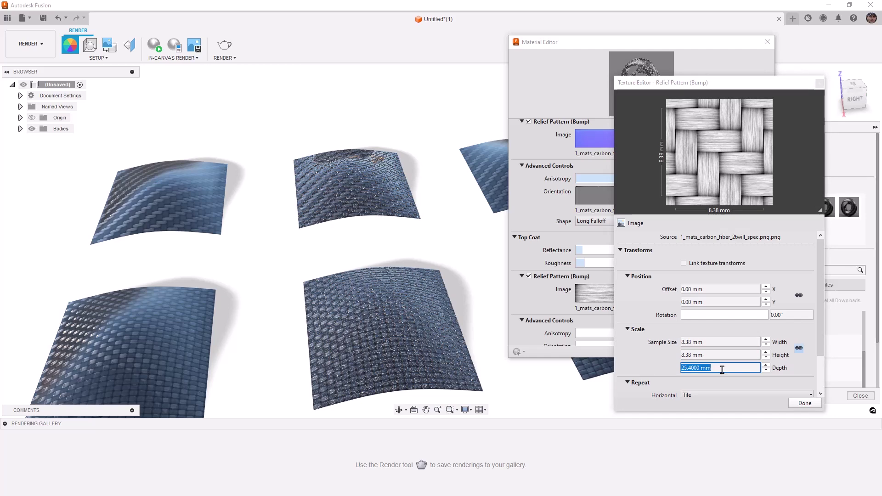
left_click(719, 369)
double_click(737, 369)
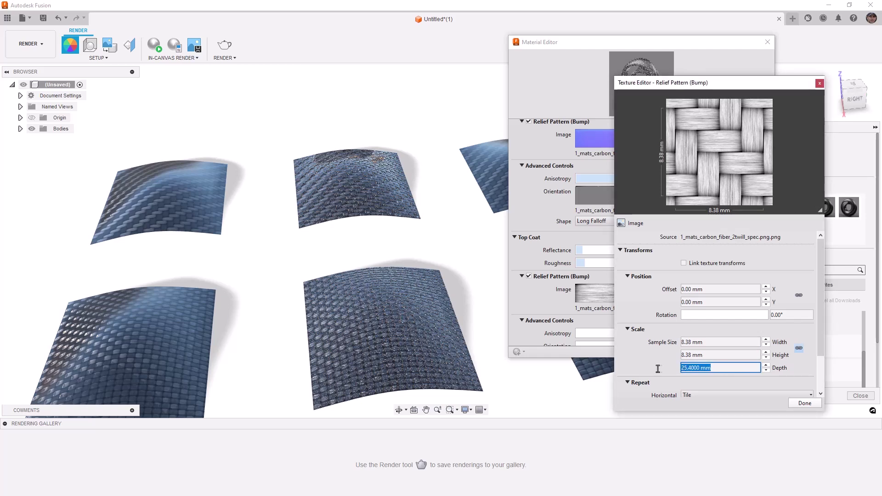
type("5")
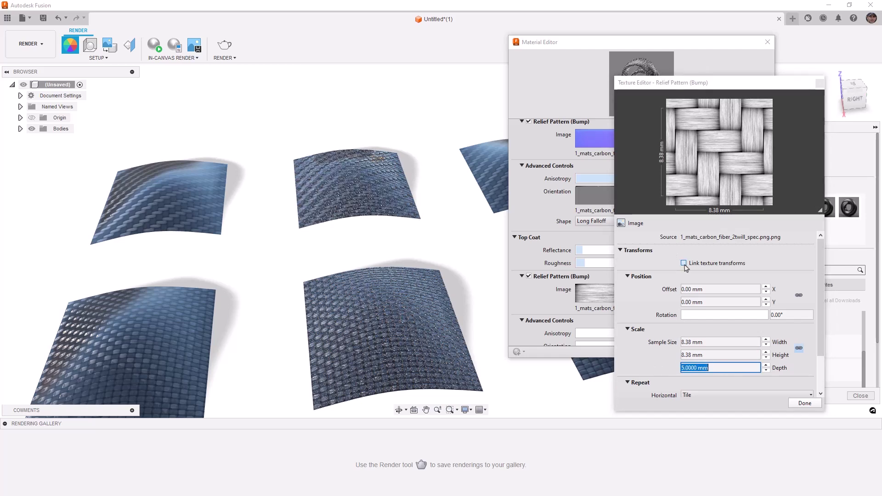
Enable Link texture transforms for the twill spec relief image, keep the Height Map data type, and accept the material changes.
left_click(683, 263)
scroll(820, 299, "down", 2)
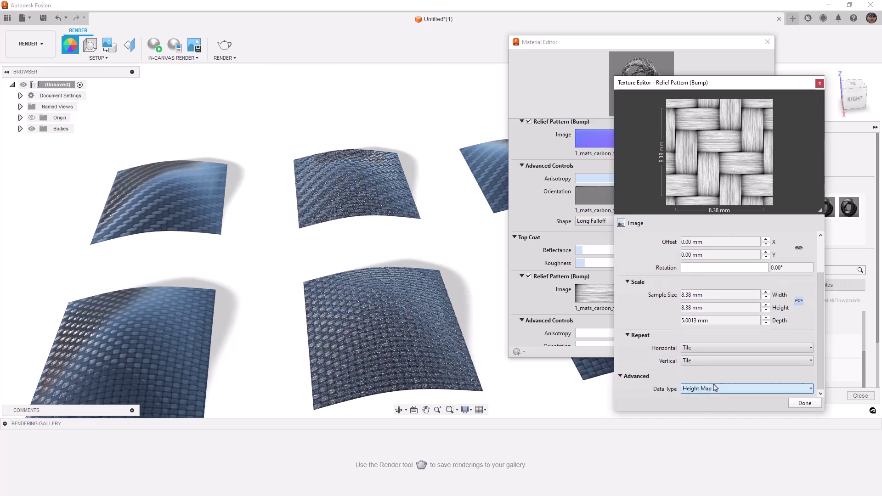
left_click(803, 403)
left_click(717, 352)
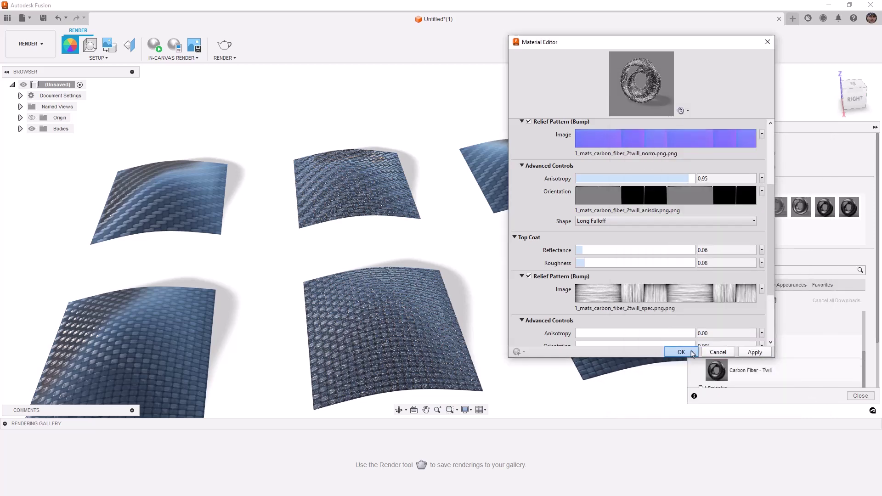
Enable the Top Coat relief pattern of the last twill appearance in the design using the image 1_mats_carbon_fiber_2twill_norm.png.
right_click(848, 217)
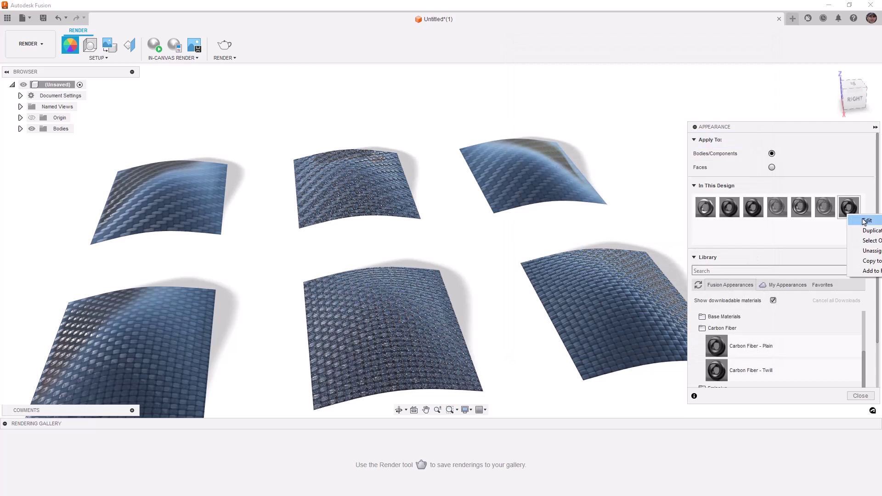
left_click(863, 223)
left_click(662, 309)
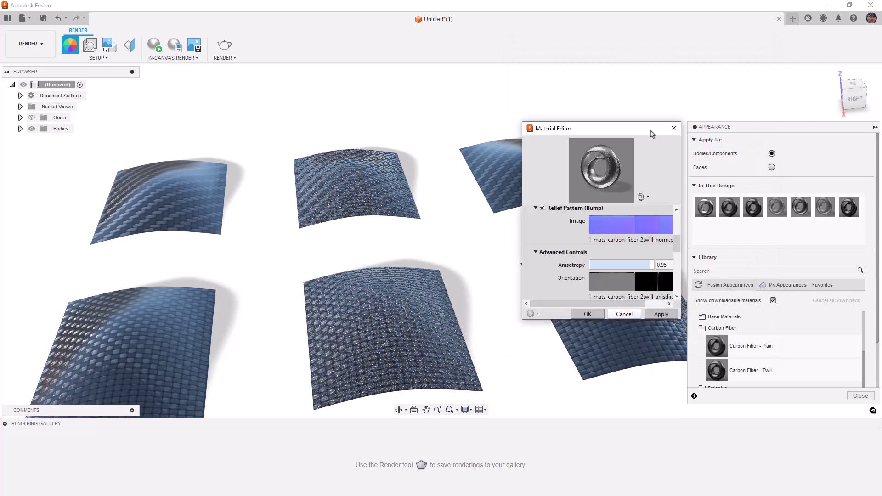
left_click_drag(651, 131, 625, 59)
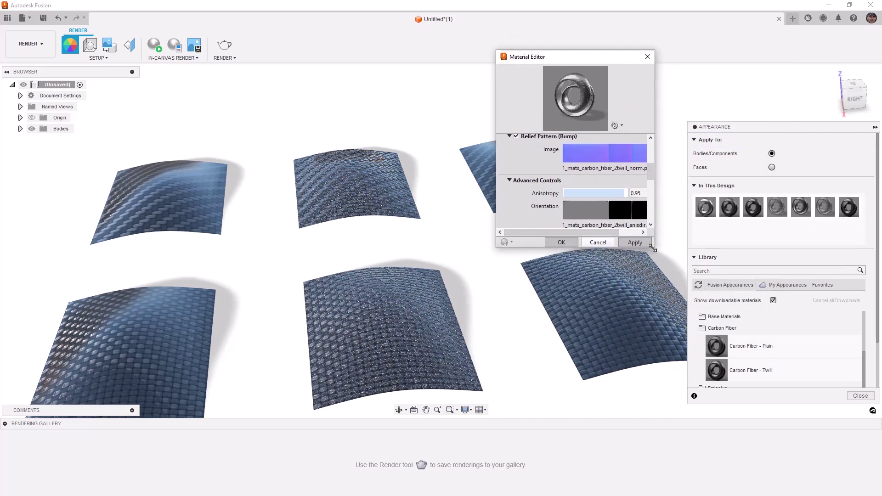
left_click_drag(650, 249, 841, 444)
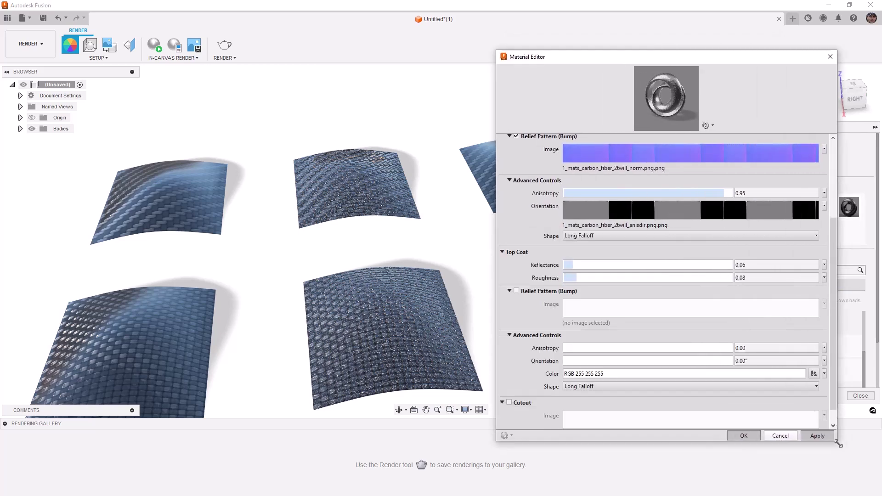
left_click(523, 292)
left_click(517, 310)
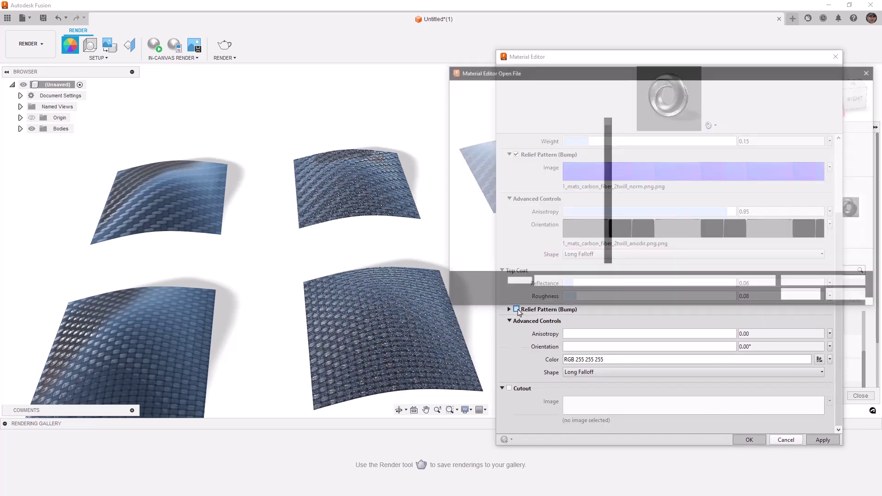
left_click_drag(609, 138, 609, 140)
left_click(551, 137)
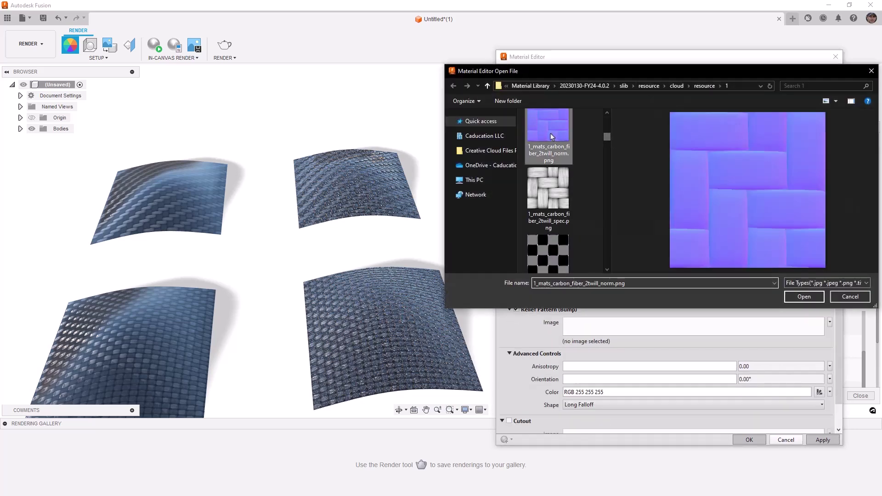
left_click(788, 296)
Set the twill normal relief image's sample width and height to 8.38 mm and its depth to 5 mm.
left_click(593, 326)
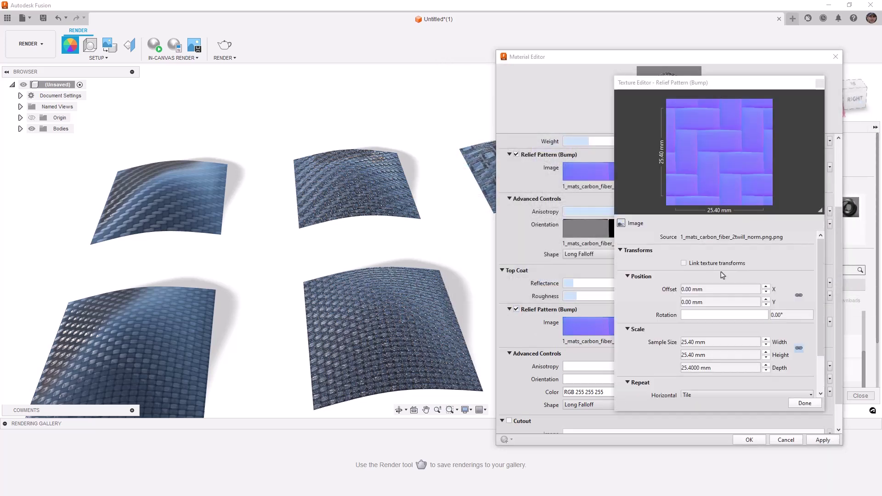
left_click(737, 341)
type("8.38")
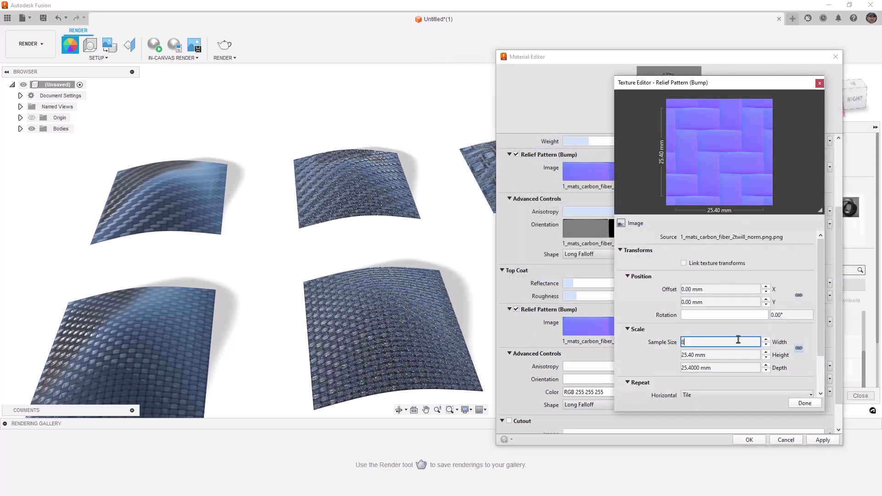
key("Return")
left_click(732, 368)
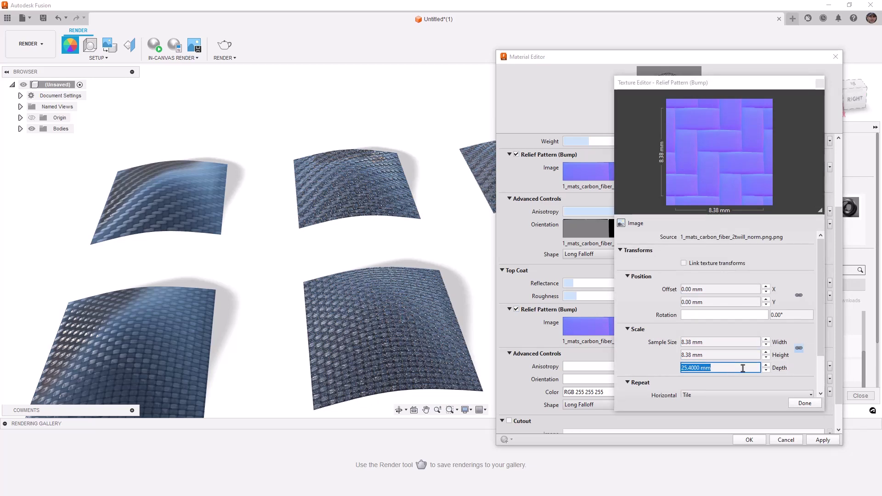
left_click(734, 367)
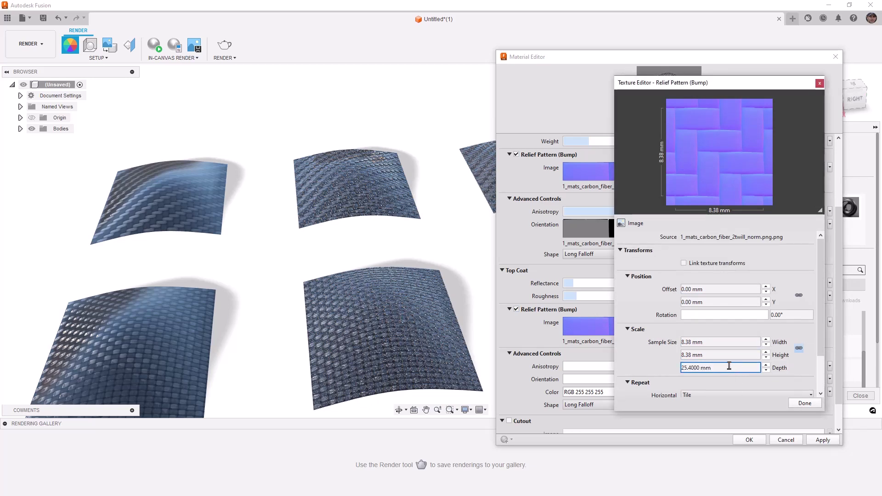
left_click_drag(719, 368, 671, 366)
type("5")
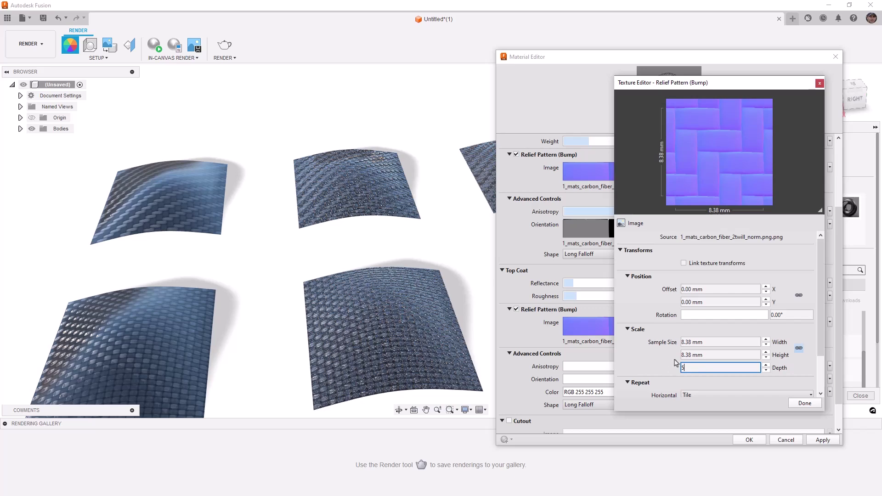
key("Return")
Link the twill normal image's texture transforms, change its data type to Normal Map, and accept the material changes.
scroll(820, 294, "down", 2)
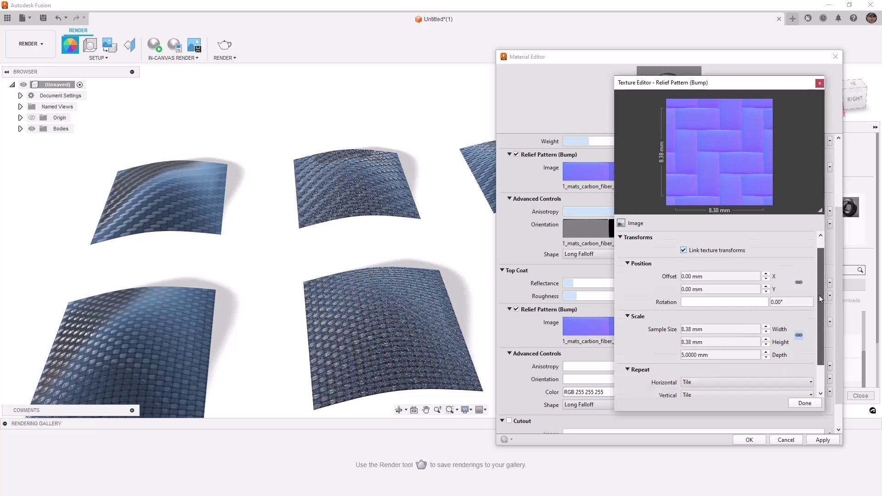
left_click(742, 388)
left_click(758, 409)
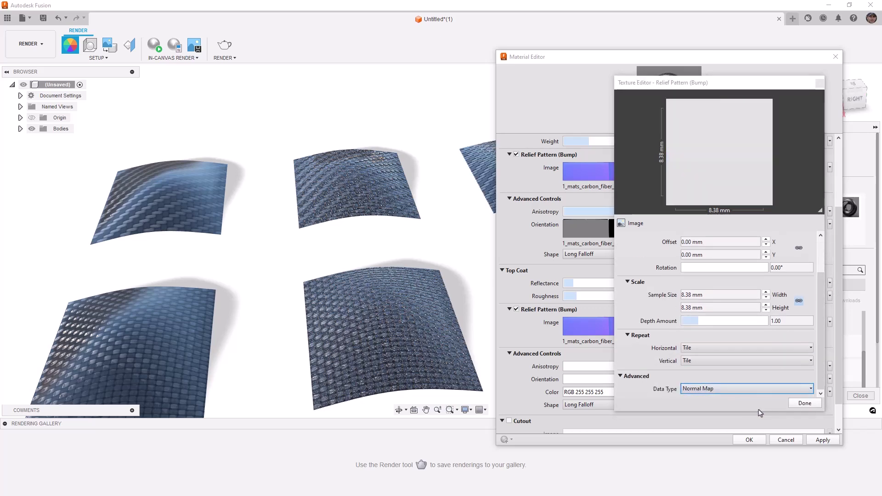
left_click(804, 404)
left_click(753, 441)
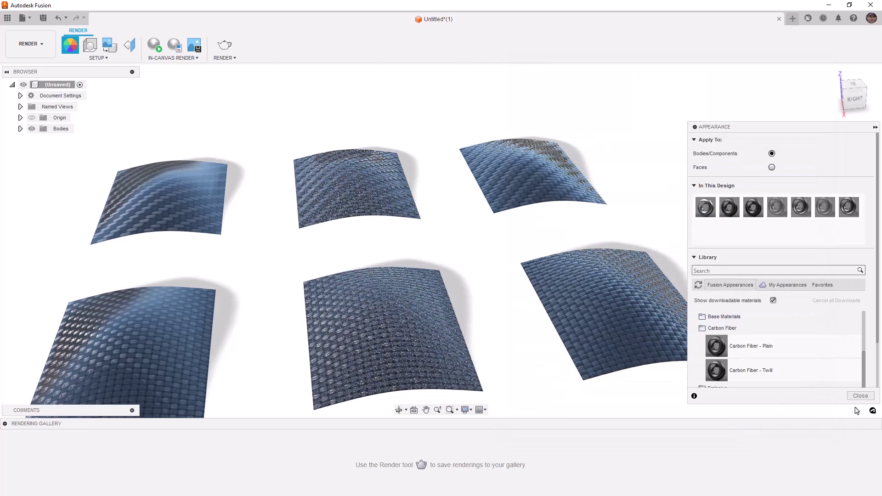
Finish editing appearances and compare all six carbon fiber samples from low and raised angles.
left_click(860, 395)
middle_click_drag(781, 294, 762, 259, "shift")
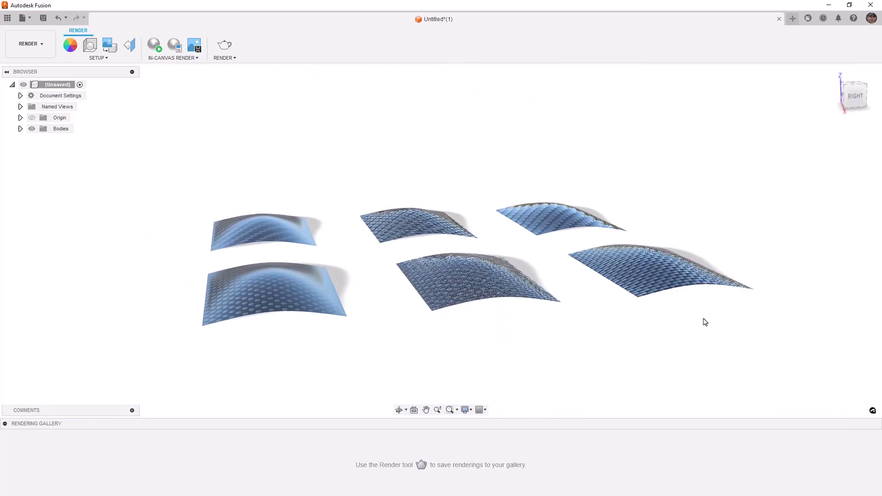
middle_click_drag(704, 321, 727, 298, "shift")
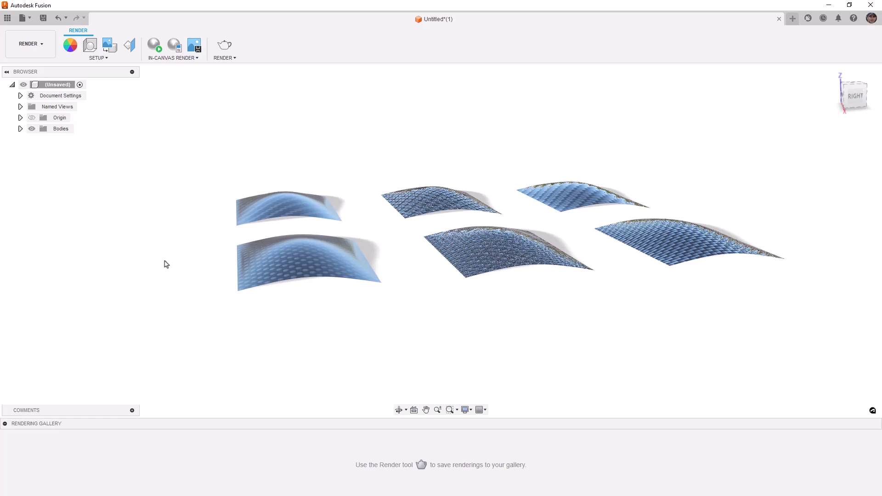
middle_click_drag(567, 287, 569, 297, "shift")
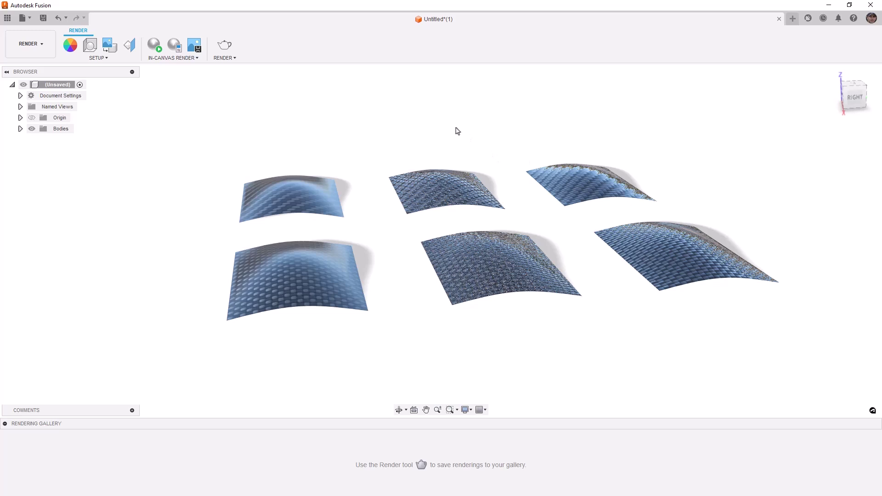
Save the design as Custom Carbon in the Fusion 360 Quick Tips project.
key("ctrl+s")
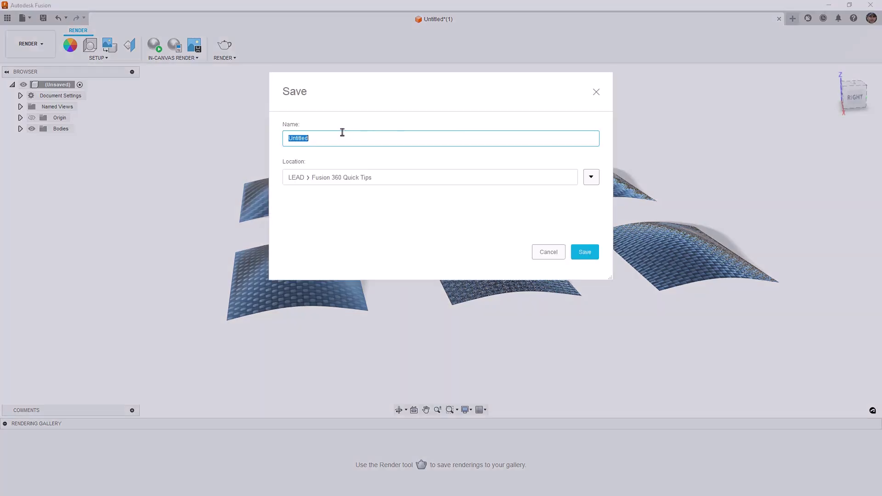
type("Carb")
key("BackSpace")
key("BackSpace")
key("BackSpace")
type("ustom Carbon")
key("Return")
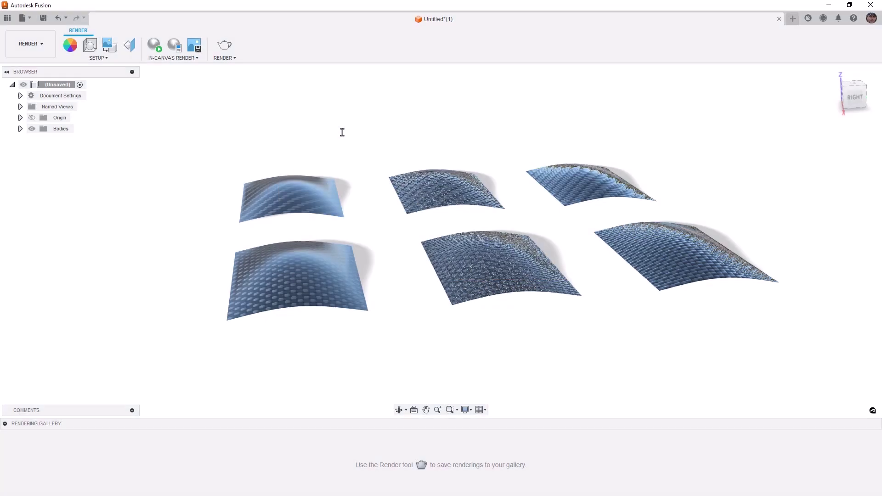
Submit a 1920 x 770 px standard-quality cloud rendering of all six samples from a low, close viewpoint.
left_click(228, 53)
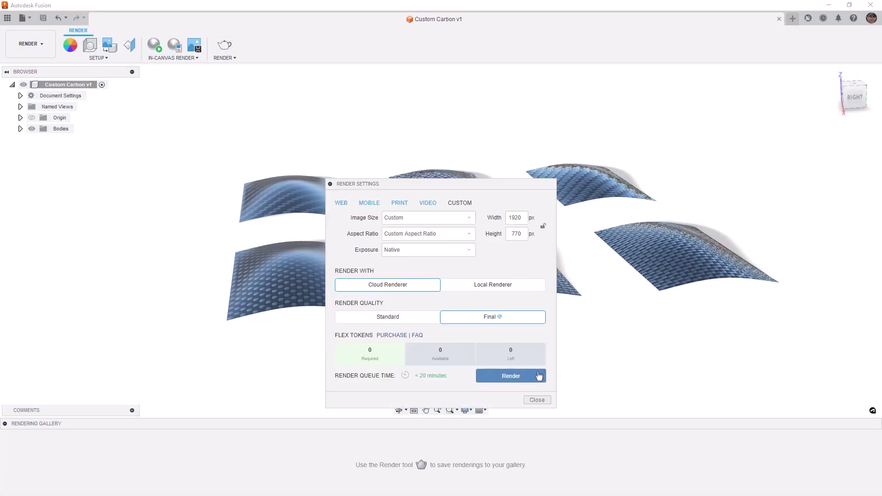
left_click(537, 399)
middle_click_drag(519, 347, 518, 330, "shift")
scroll(481, 223, "up", 3)
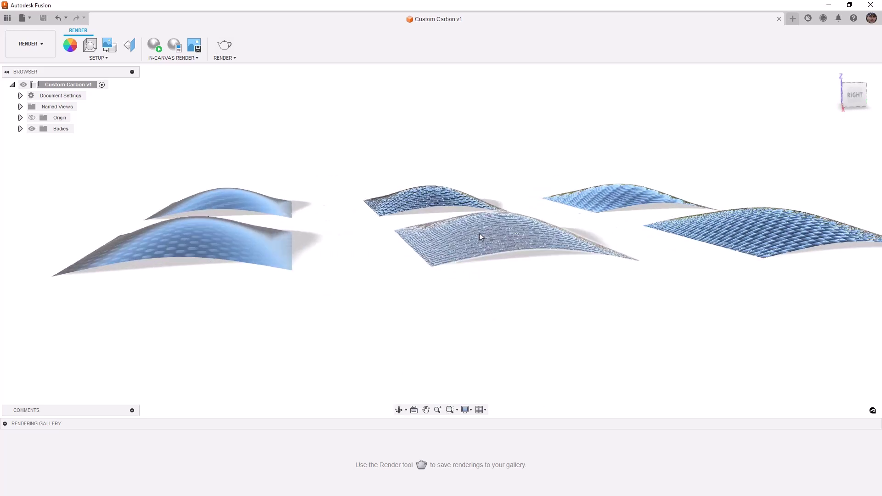
middle_click_drag(518, 248, 478, 287)
left_click(226, 46)
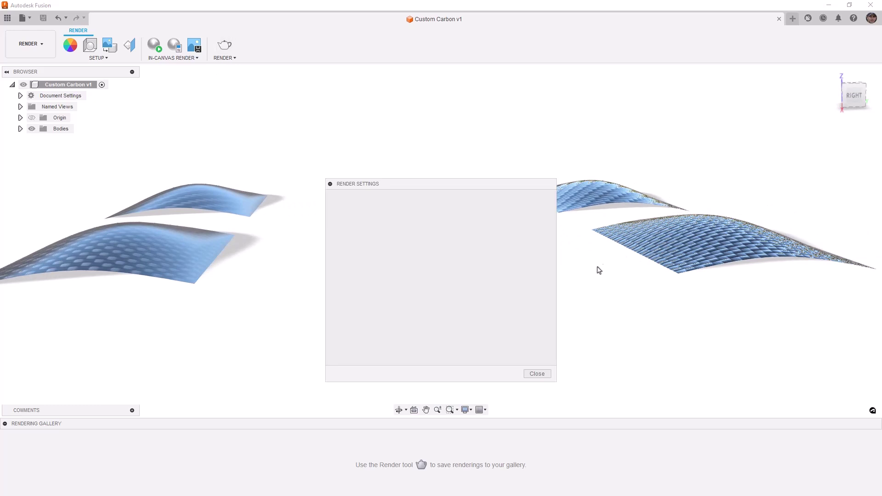
left_click(518, 376)
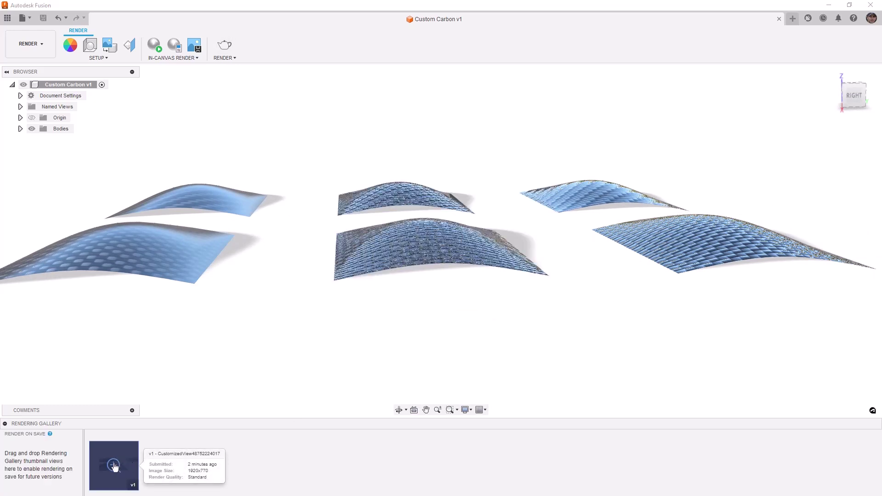
Open the v1 rendering from the gallery, enlarge its viewer window, and show the image magnified.
left_click(115, 466)
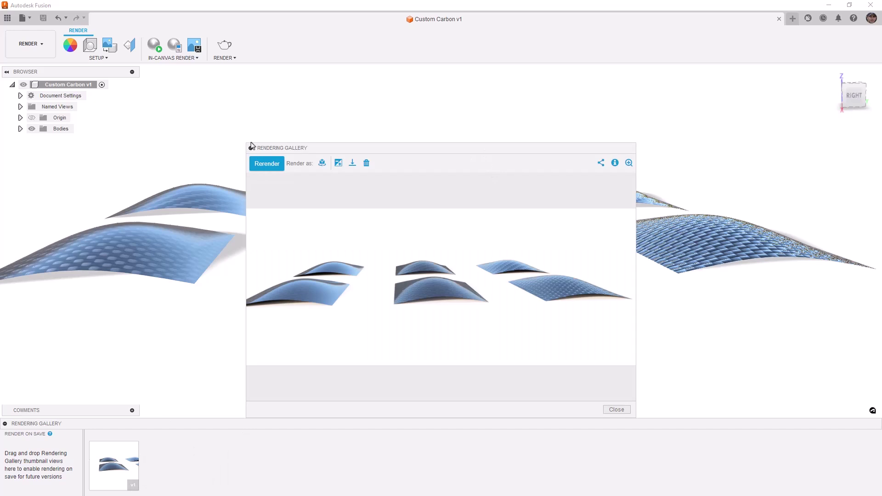
left_click_drag(266, 147, 172, 63)
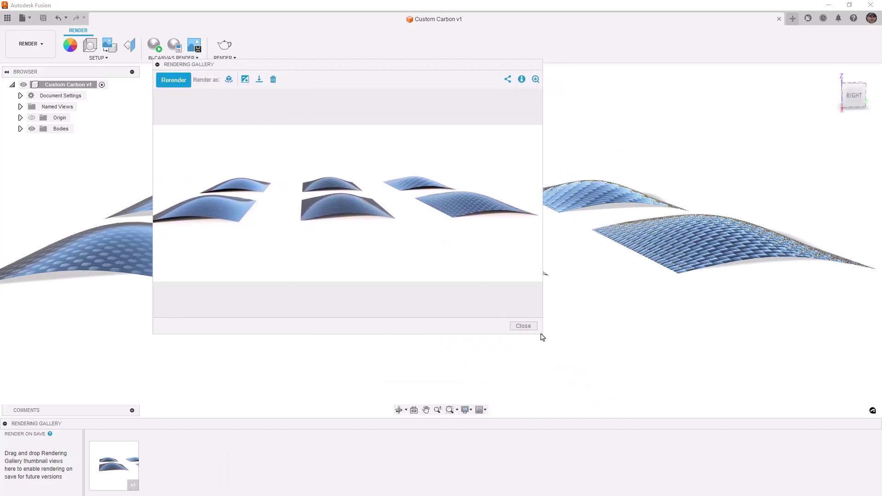
left_click_drag(541, 336, 672, 412)
left_click(664, 79)
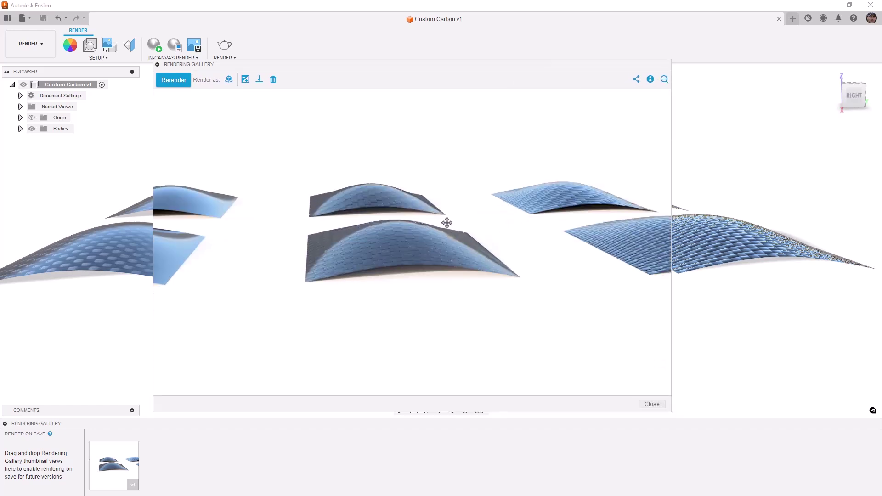
Compare the surface relief of the left, middle and right sample pairs in the magnified rendering, and close the viewer.
left_click_drag(317, 220, 356, 229)
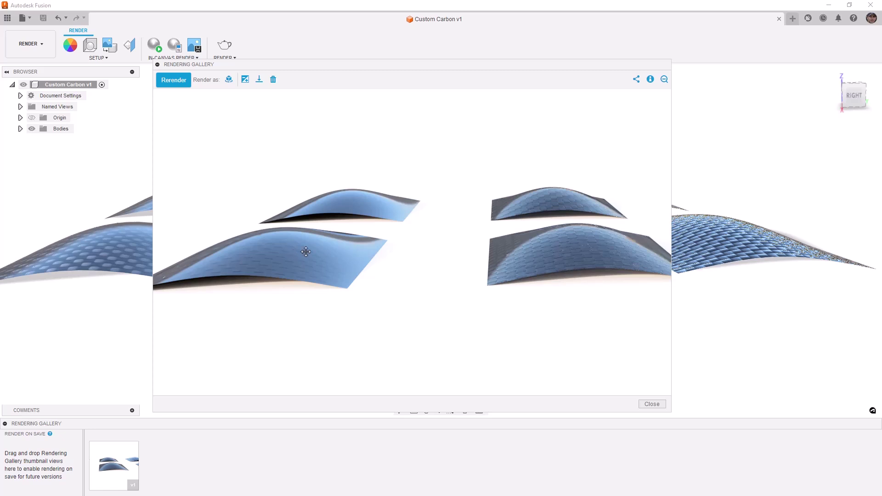
left_click_drag(544, 276, 348, 278)
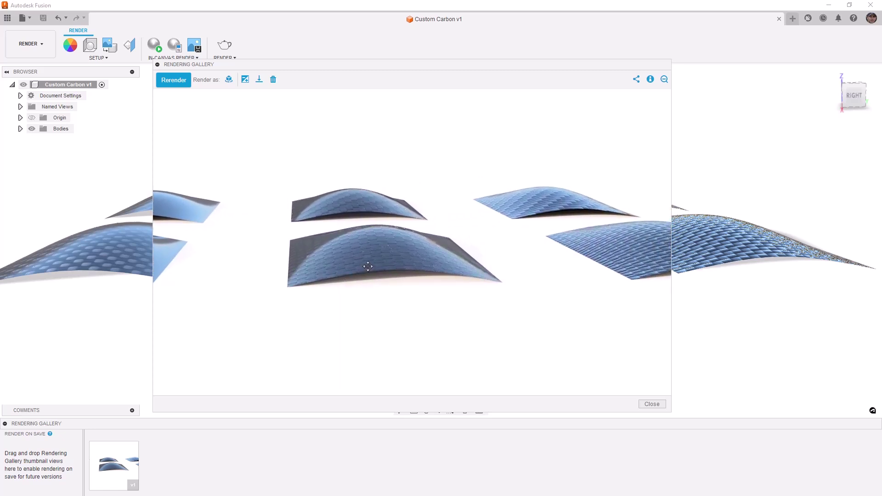
left_click_drag(378, 248, 380, 259)
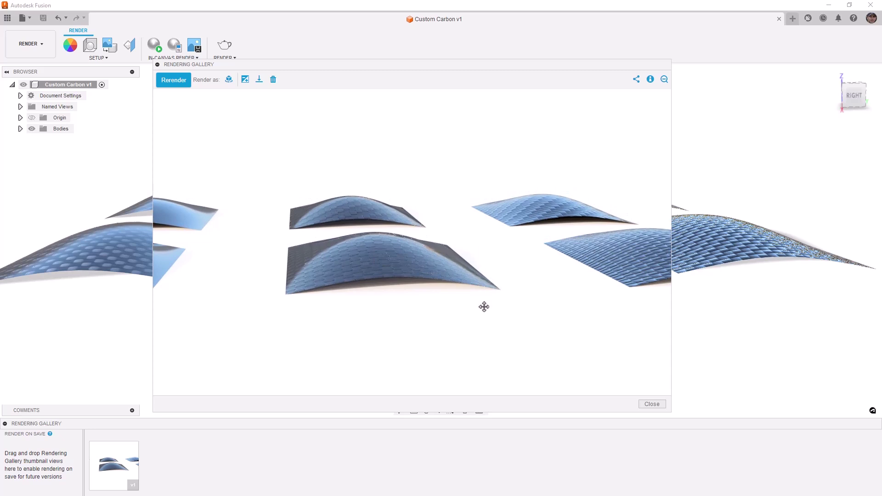
left_click_drag(563, 296, 435, 291)
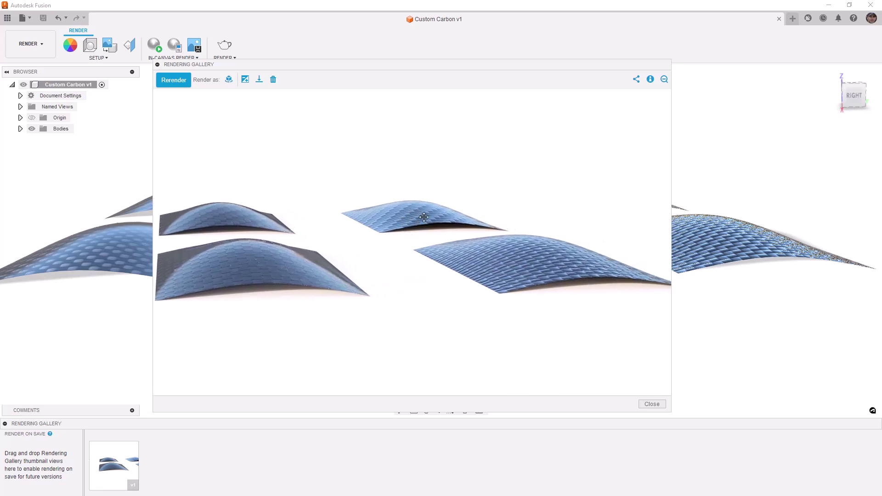
left_click(652, 405)
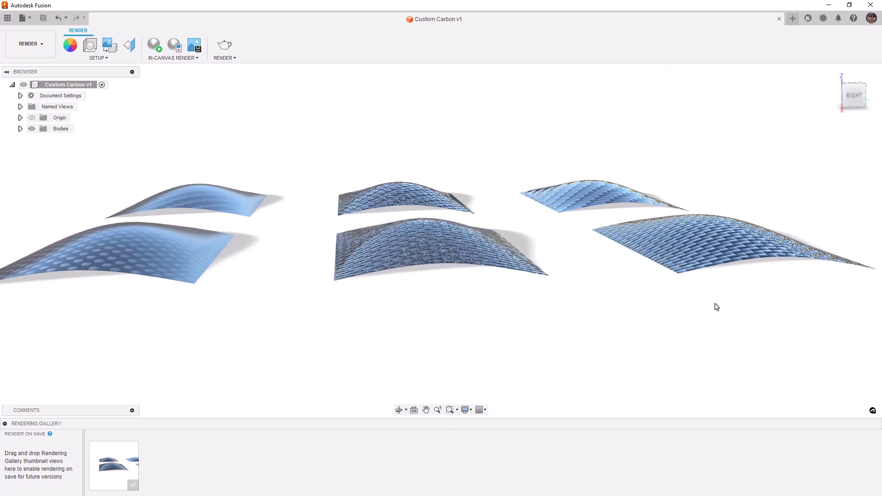